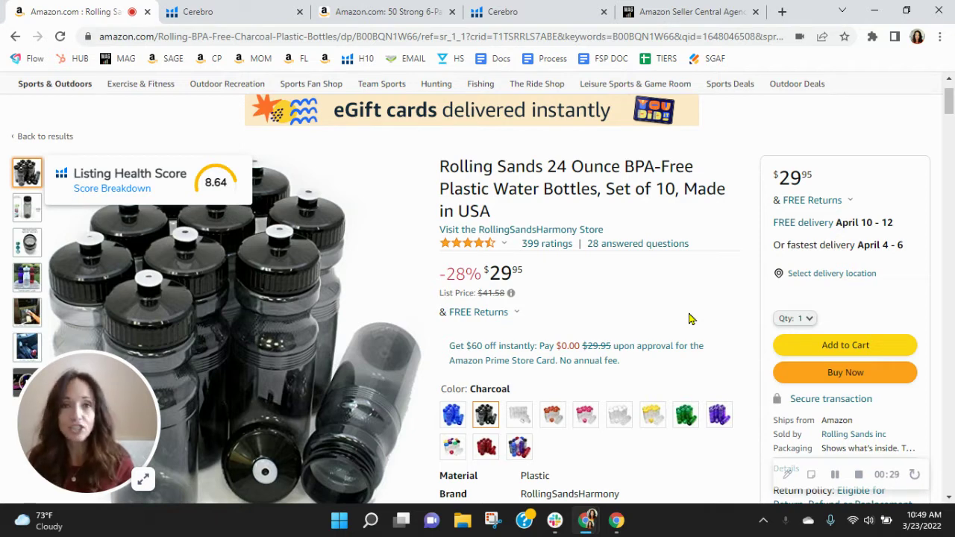
Open the Cerebro report for the Rolling Sands 24 Ounce bottle set and view its keyword distribution
left_click(234, 20)
scroll(458, 160, "up", 2)
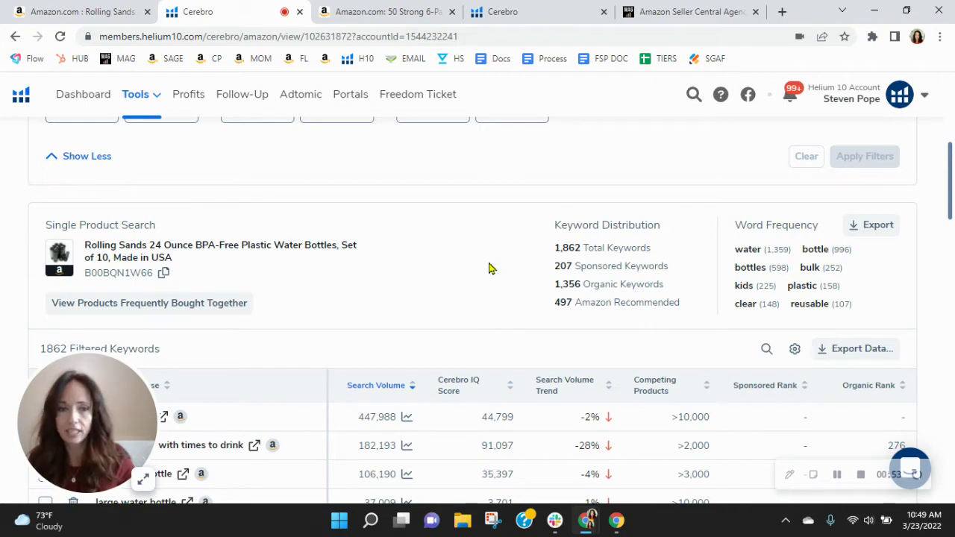
scroll(490, 269, "down", 1)
left_click_drag(90, 432, 864, 164)
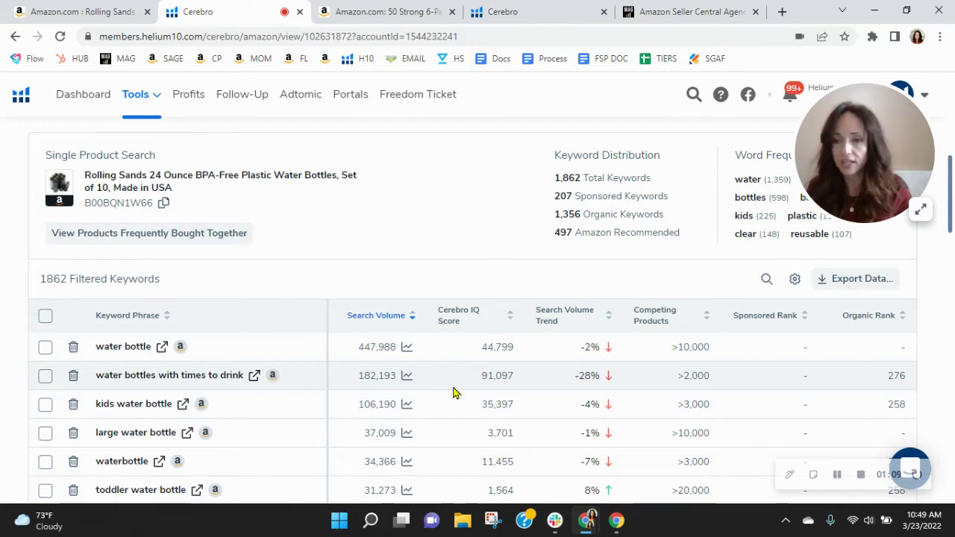
Examine the organic ranks of the highest-volume keywords in the Rolling Sands keyword table
scroll(529, 424, "down", 1)
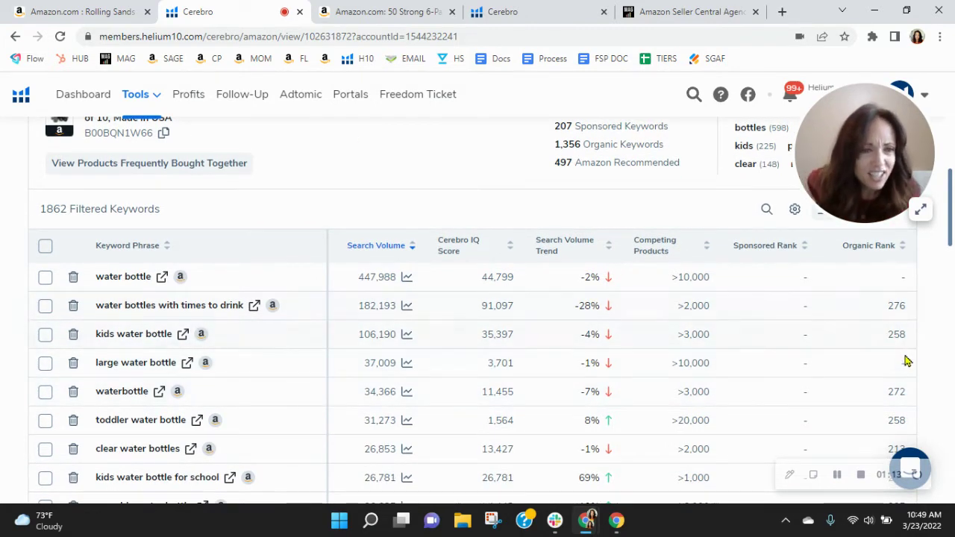
scroll(909, 423, "down", 4)
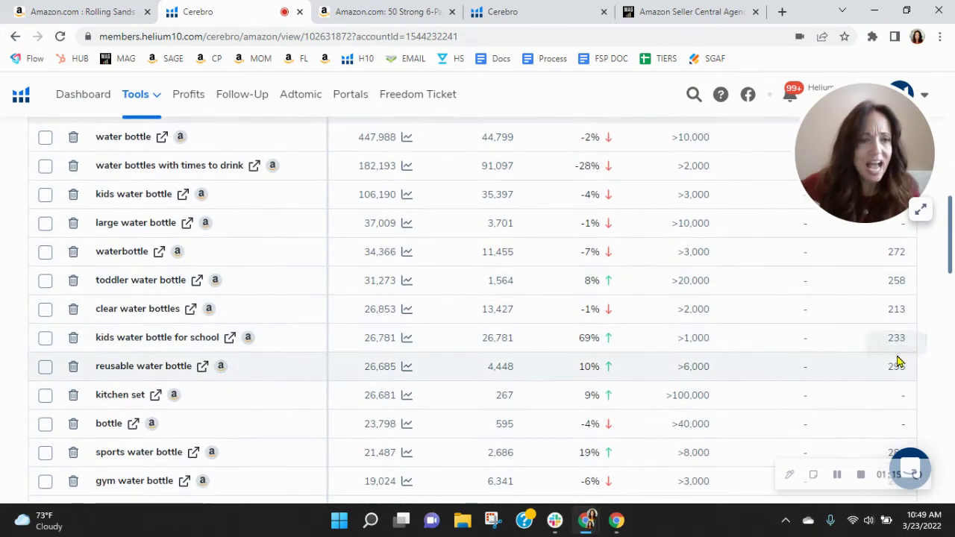
scroll(897, 361, "down", 8)
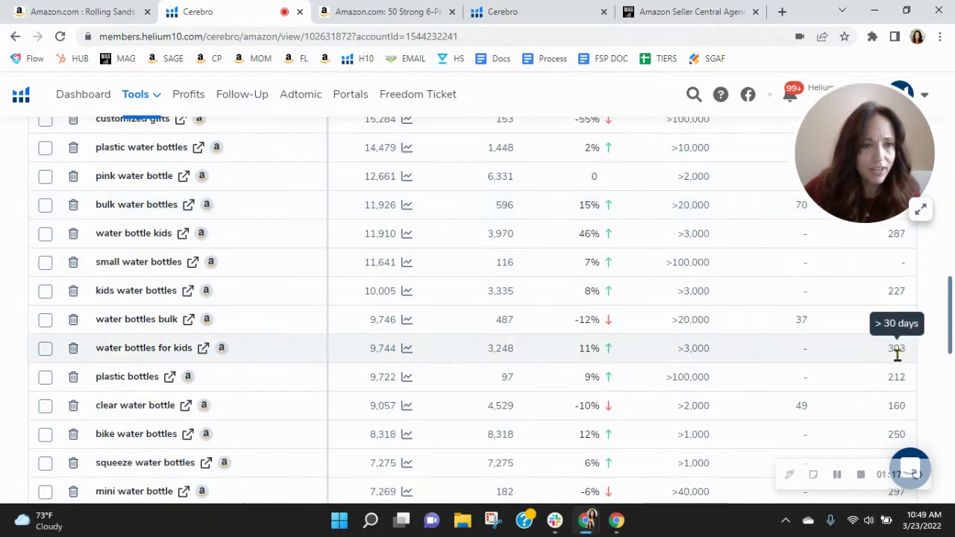
scroll(897, 355, "down", 5)
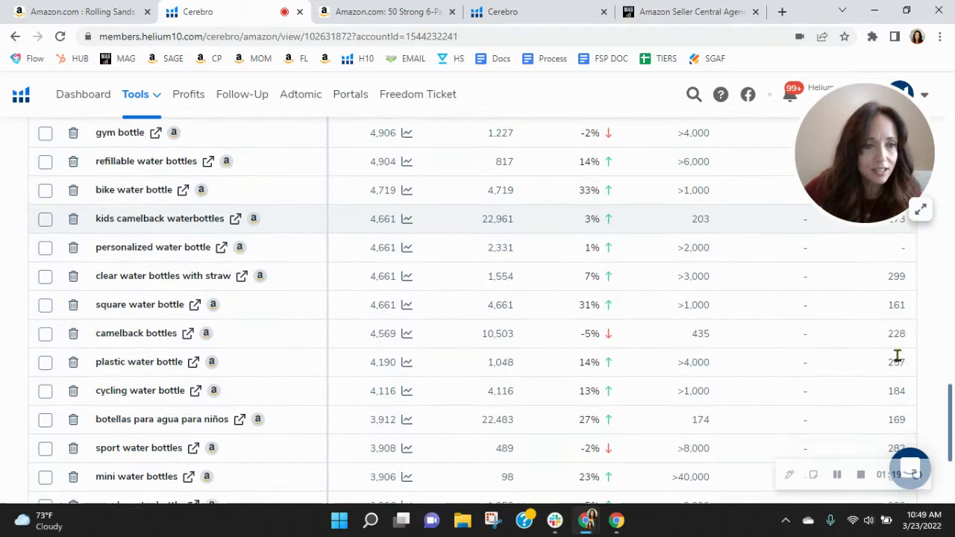
scroll(898, 356, "down", 2)
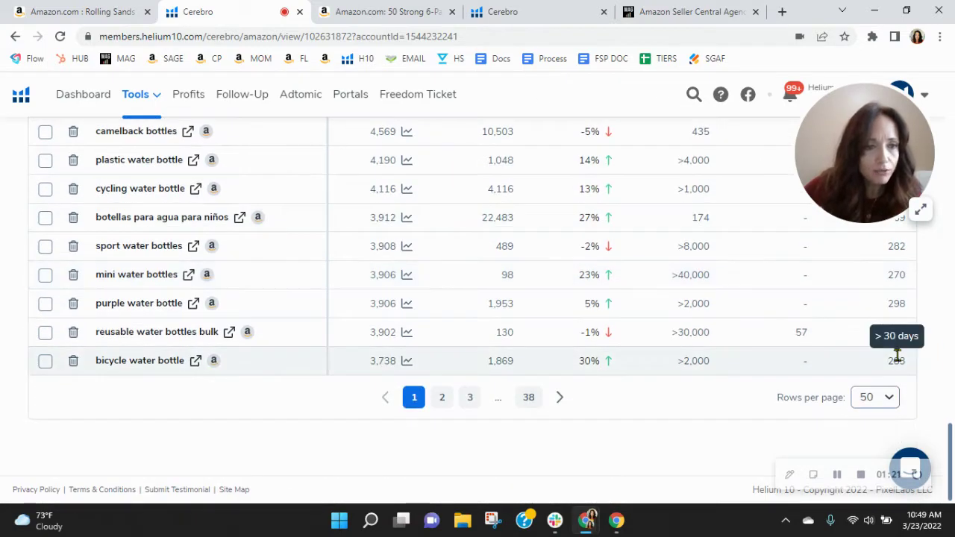
scroll(898, 355, "up", 3)
scroll(897, 361, "up", 5)
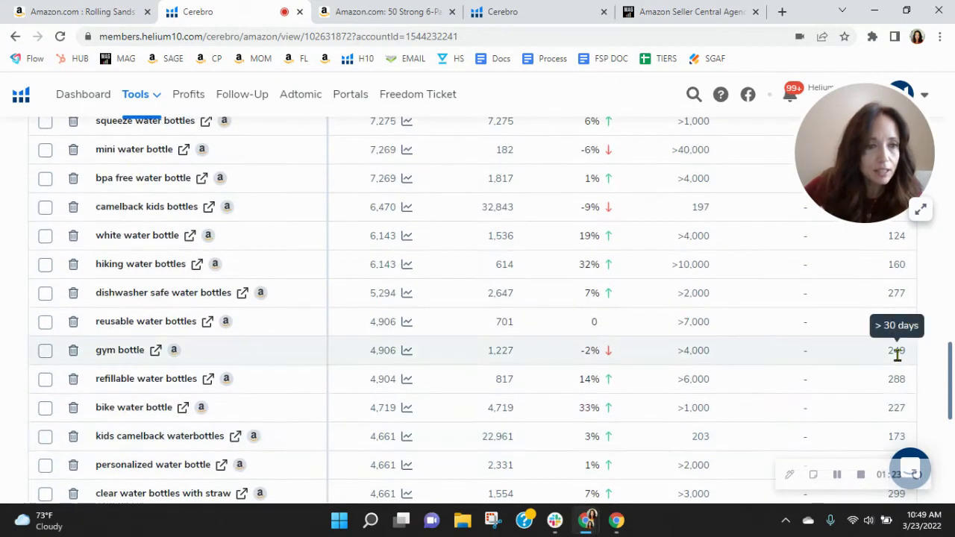
scroll(897, 360, "up", 8)
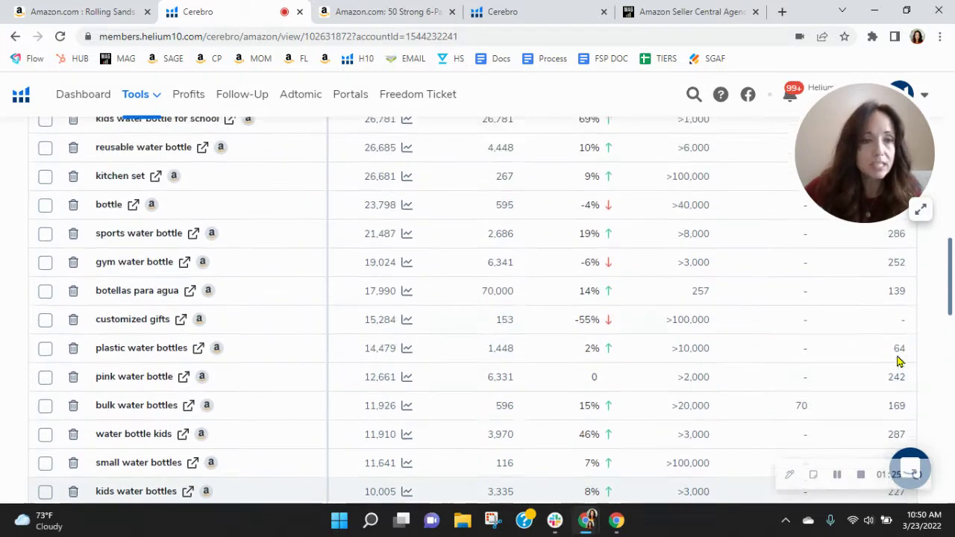
scroll(898, 355, "up", 1)
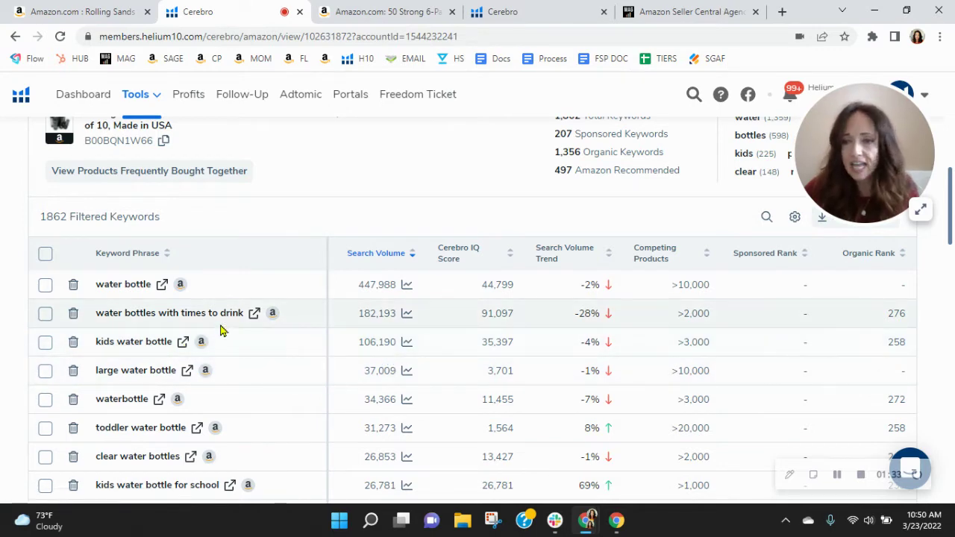
Open the Amazon search results for "kids water bottle" and run Helium 10's Xray product research on them
left_click(182, 345)
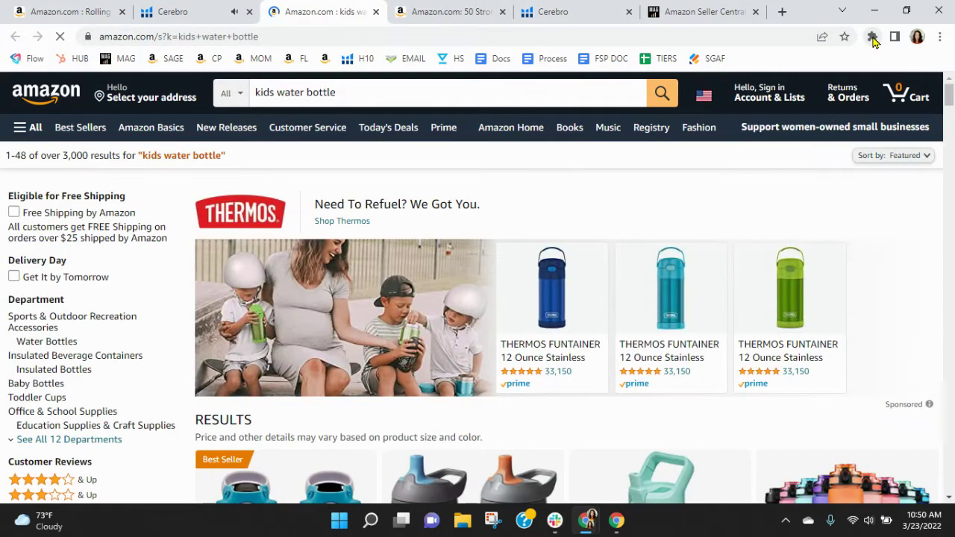
left_click(873, 38)
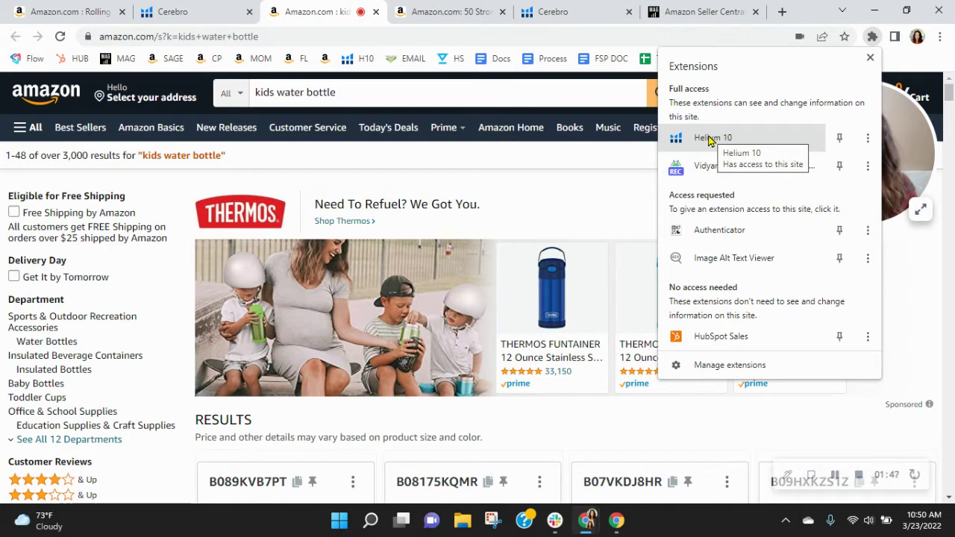
left_click(709, 139)
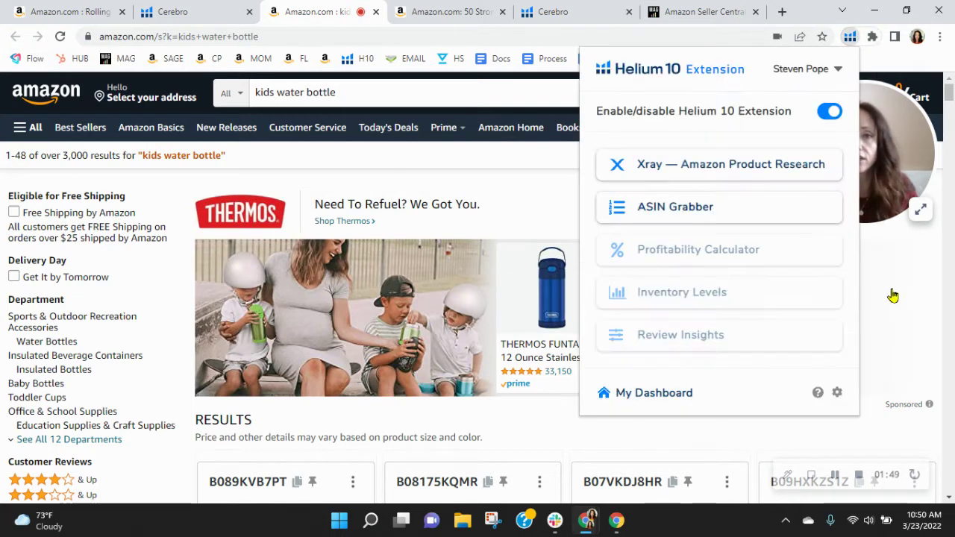
left_click(657, 166)
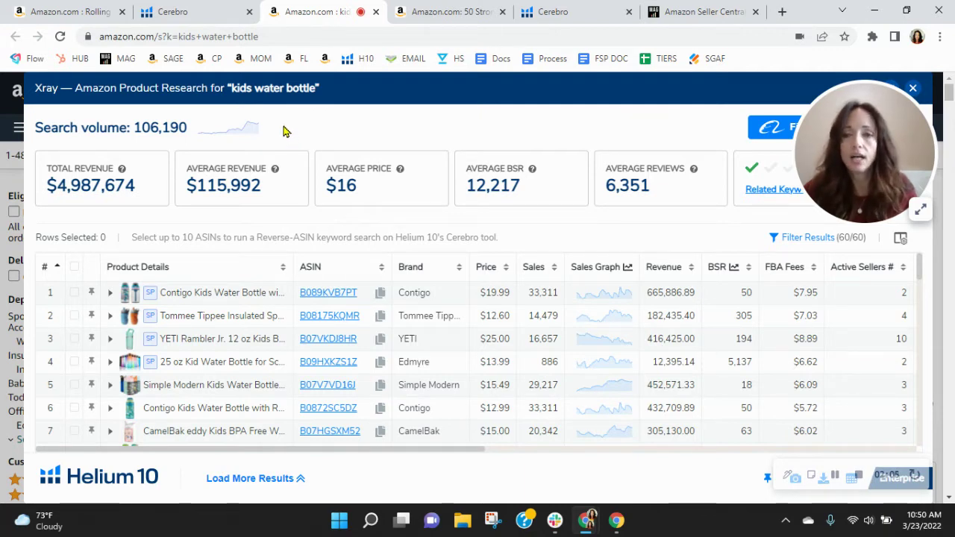
Review the competing 50 Strong 6-Pack squeeze bottle listing and its Cerebro keyword report
key("ctrl+shift+Tab")
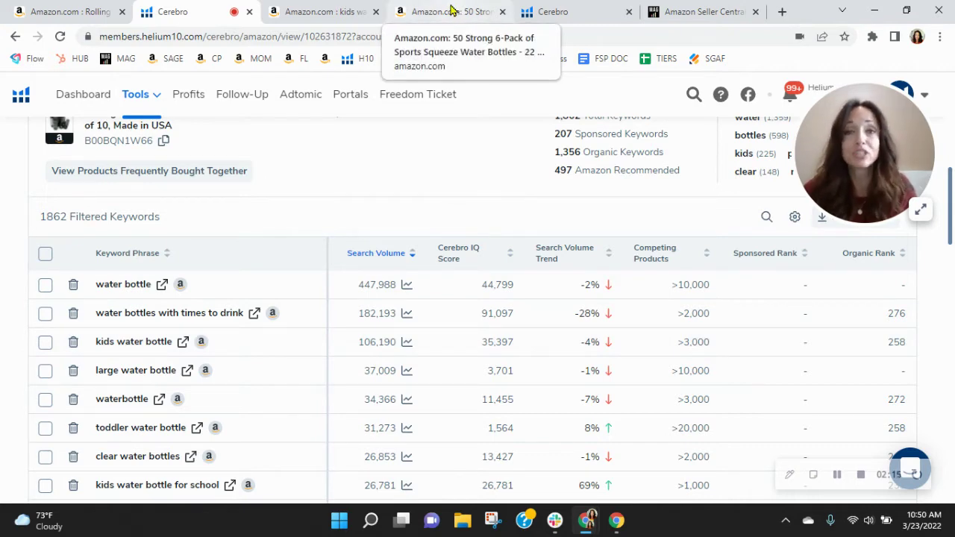
left_click(451, 9)
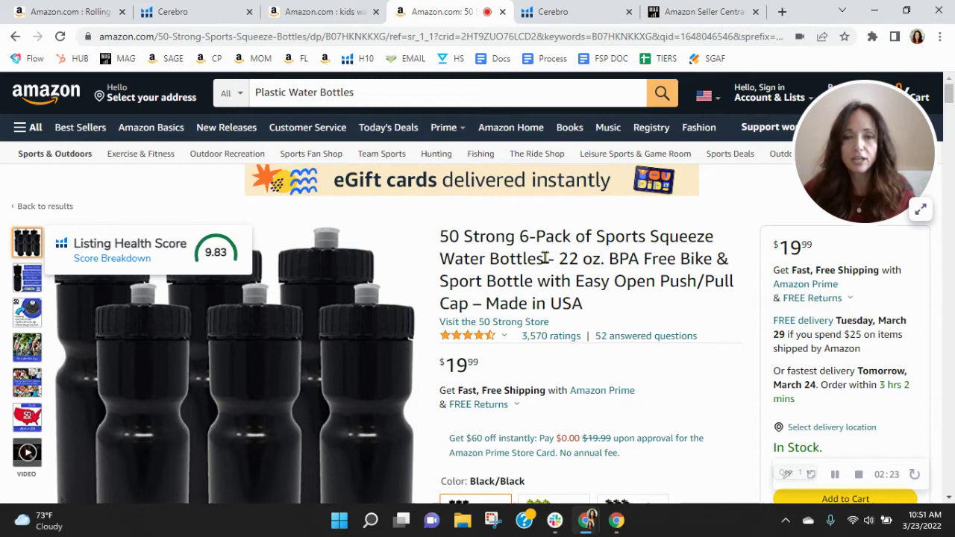
left_click(575, 9)
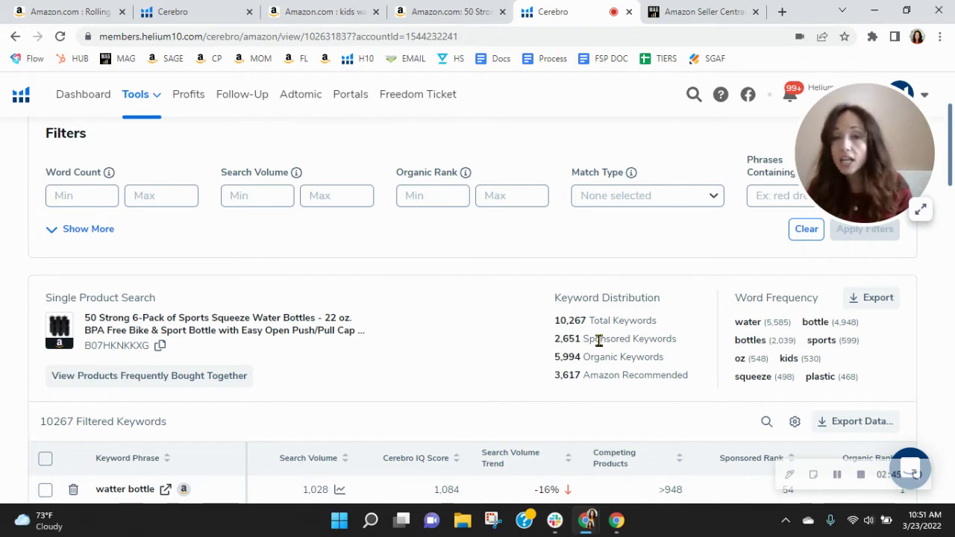
Compare the Rolling Sands keyword distribution with the 50 Strong listing and its Cerebro keyword distribution
left_click(205, 12)
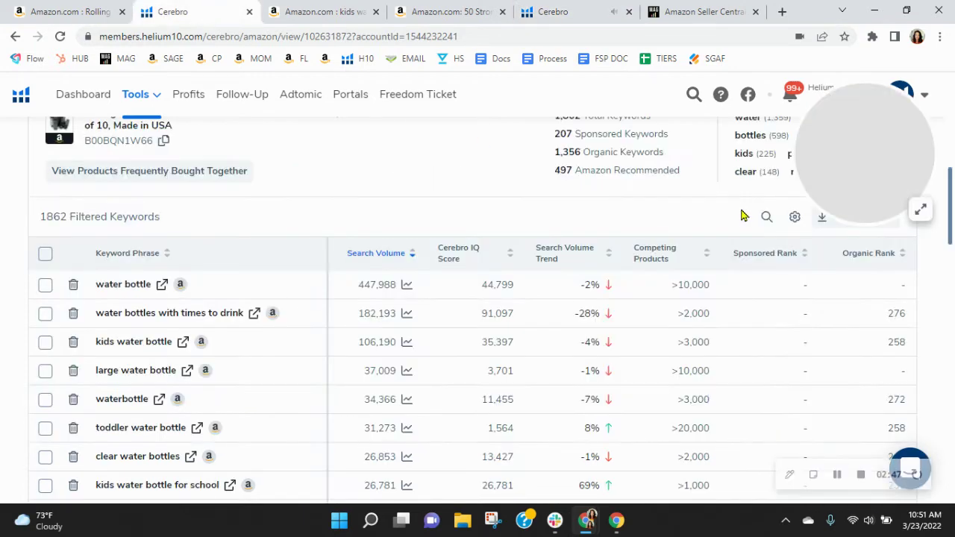
scroll(727, 226, "up", 2)
left_click(470, 10)
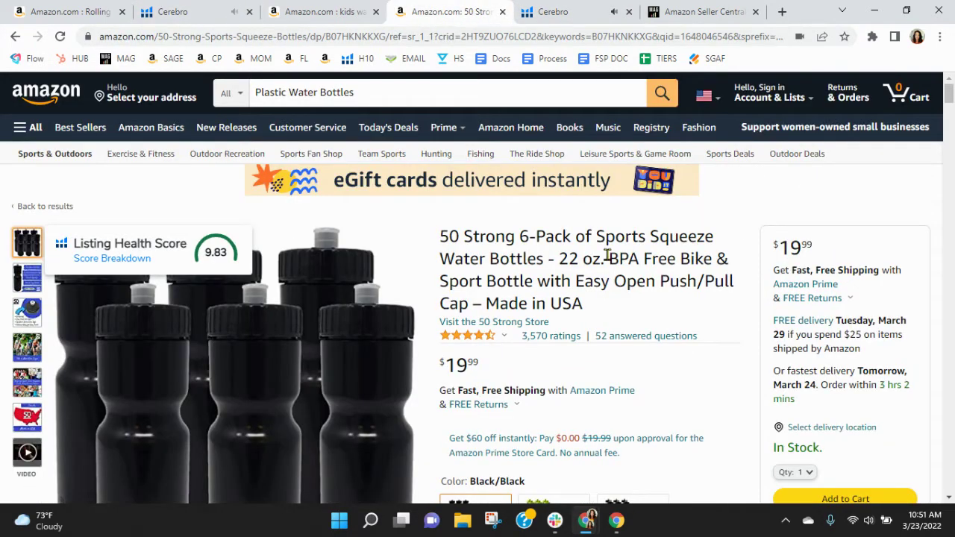
left_click(529, 9)
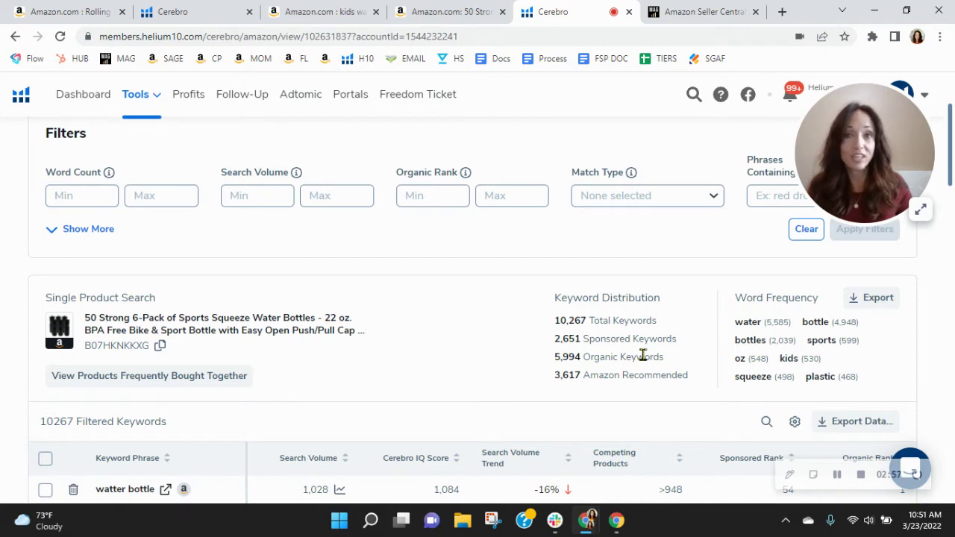
Filter the Rolling Sands keywords to an organic rank between 20 and 50
left_click(170, 9)
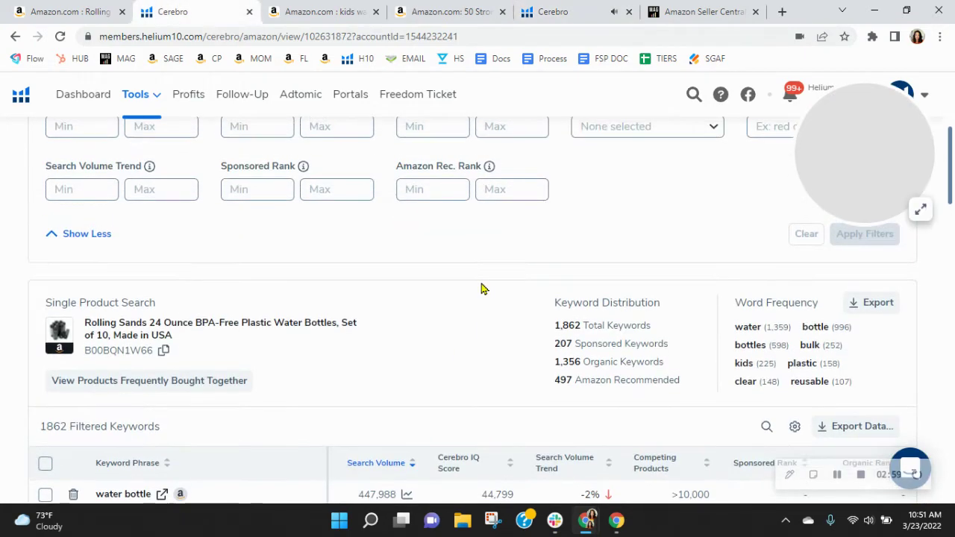
scroll(482, 289, "up", 2)
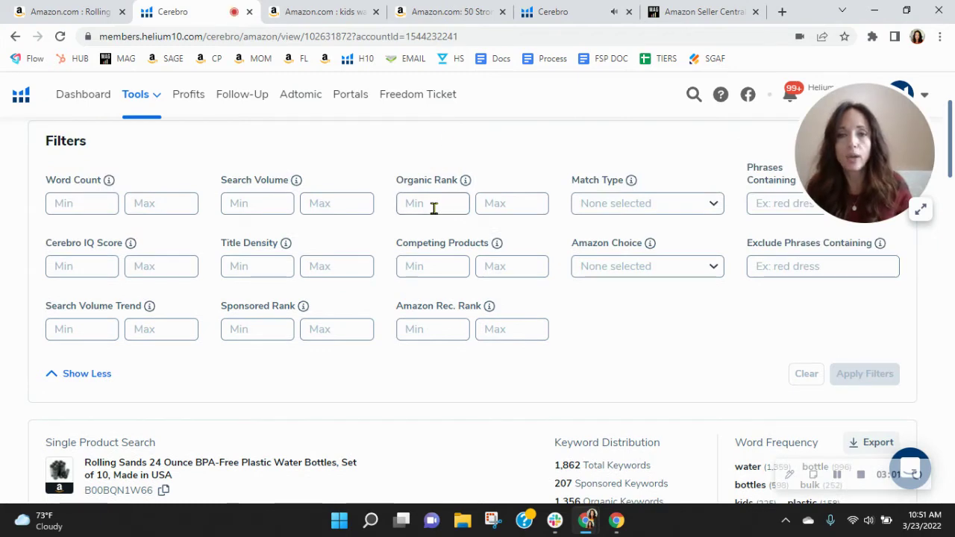
left_click(434, 209)
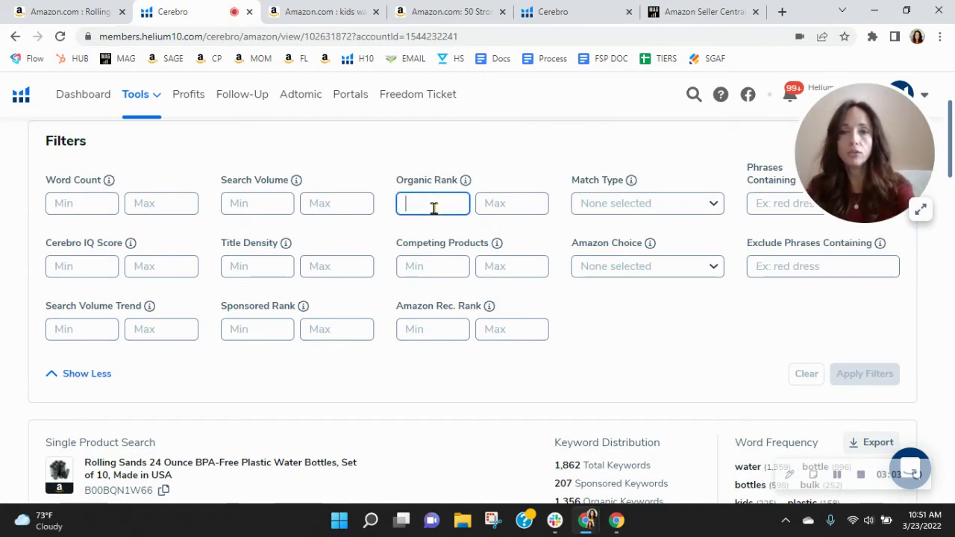
type("20")
key("Tab")
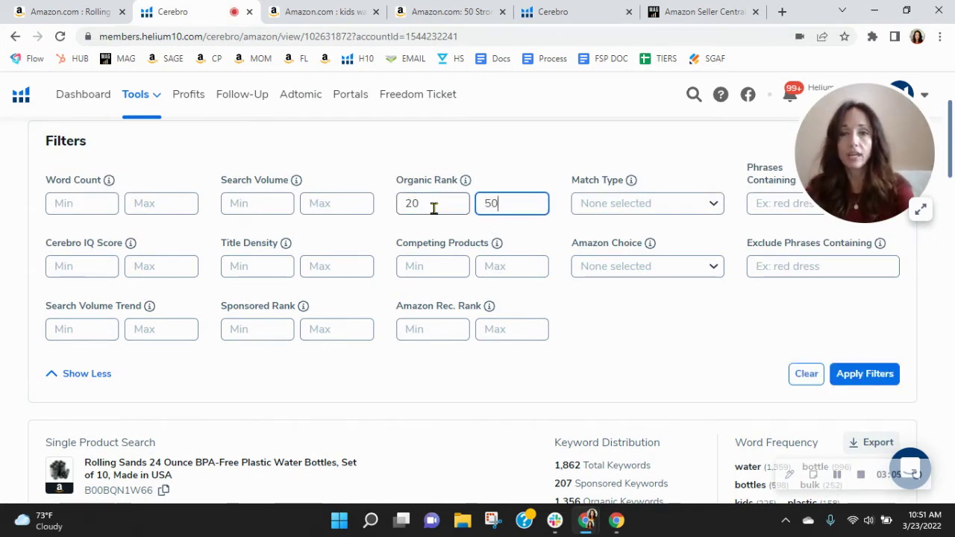
type("50")
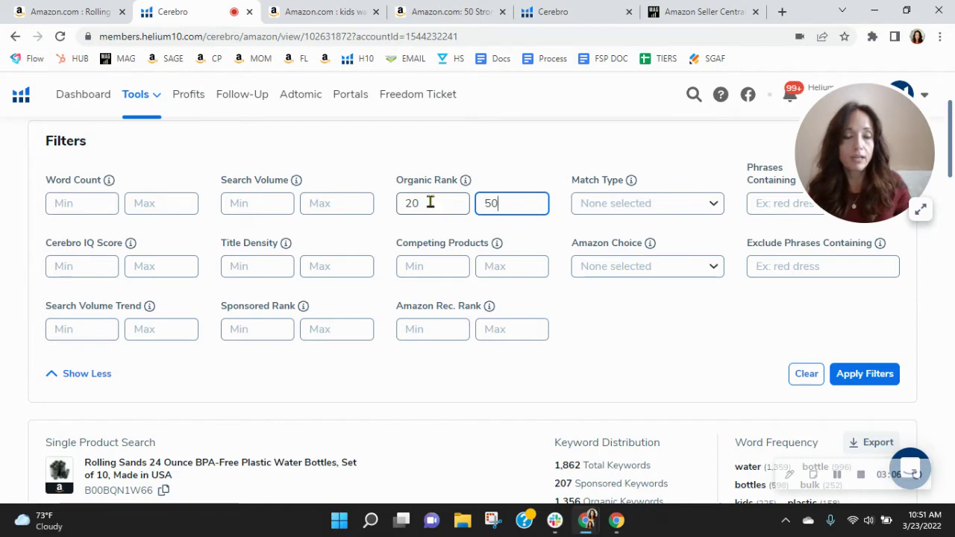
left_click(863, 382)
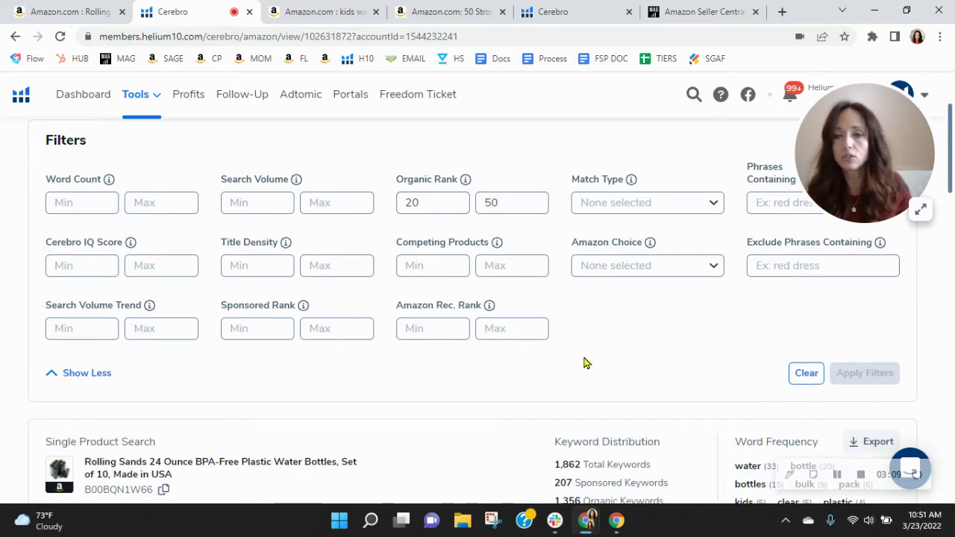
Examine the sponsored and organic ranks across the filtered Rolling Sands keyword list
scroll(587, 360, "down", 1)
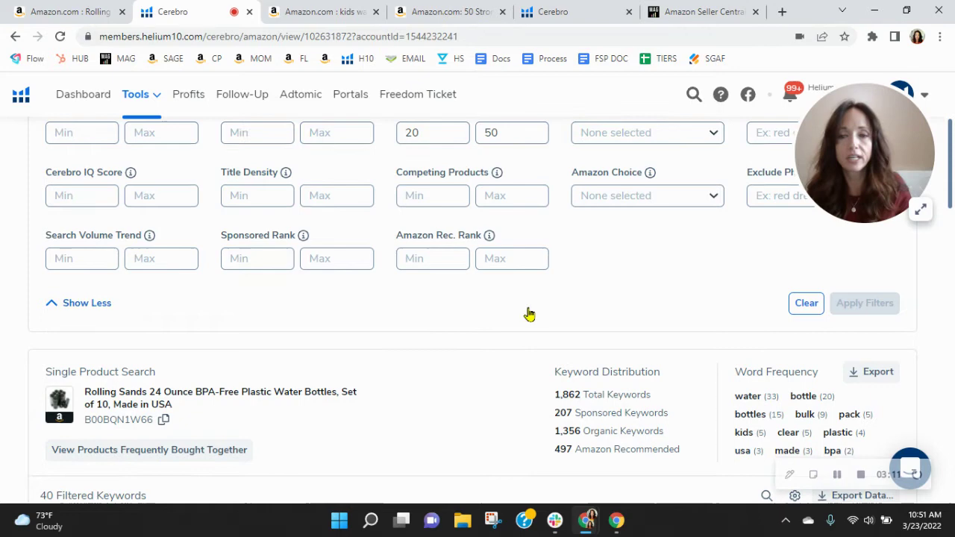
scroll(77, 439, "down", 2)
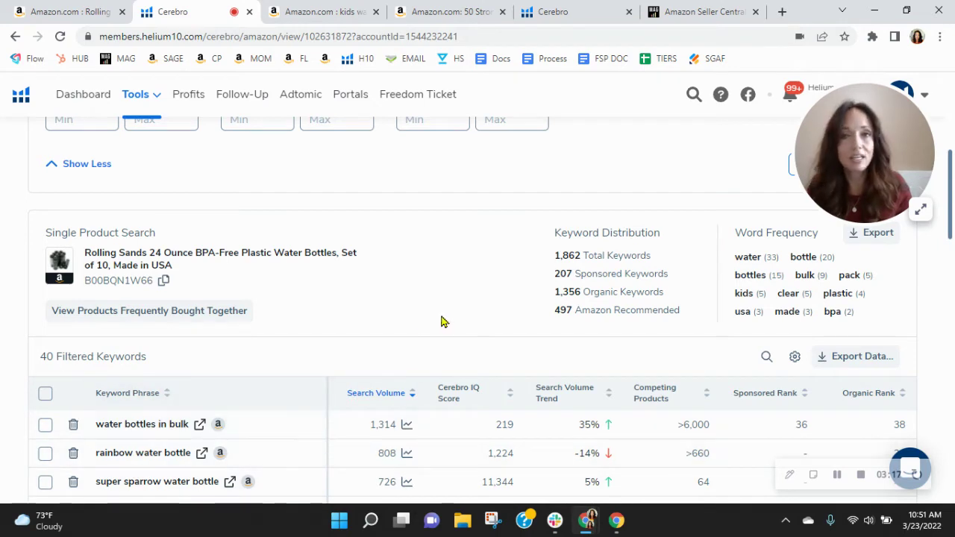
scroll(442, 320, "down", 2)
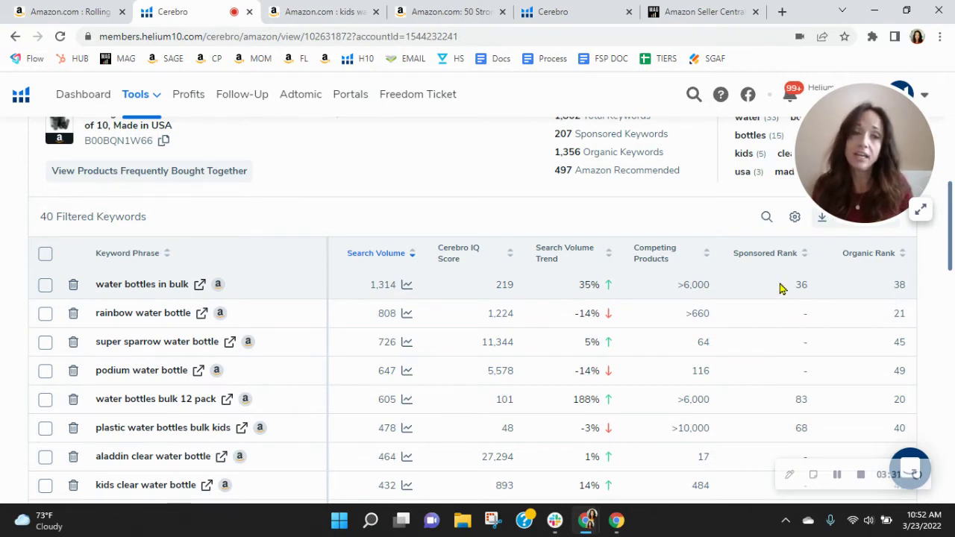
scroll(812, 385, "down", 2)
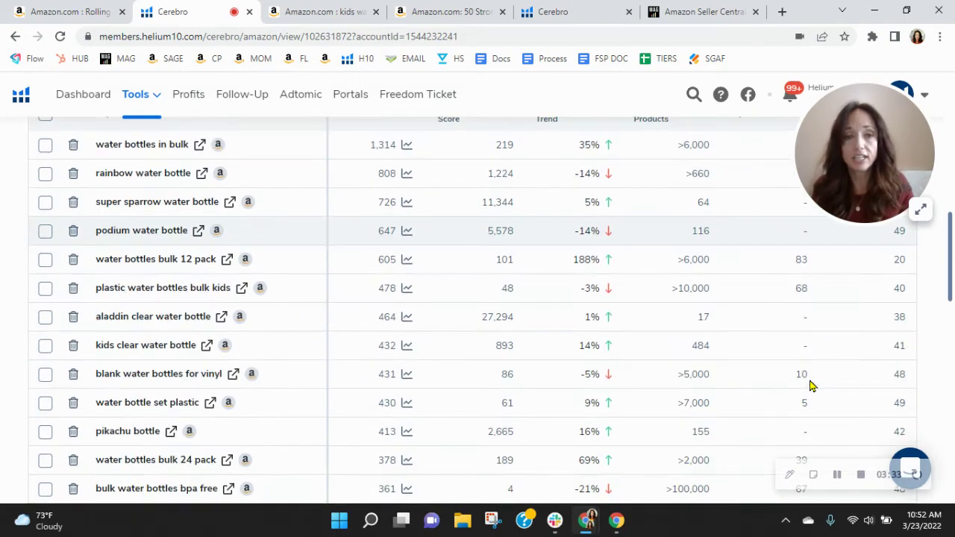
scroll(812, 386, "down", 7)
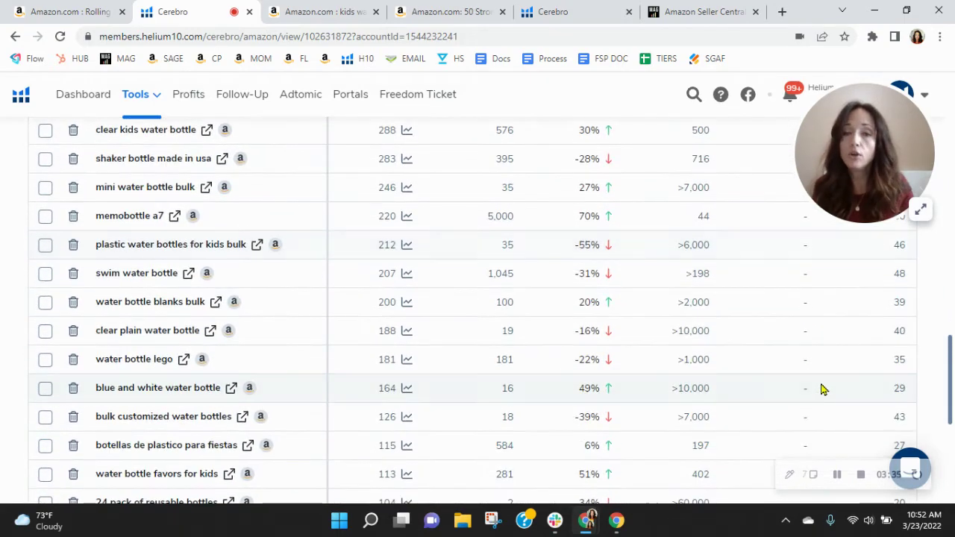
scroll(806, 387, "down", 5)
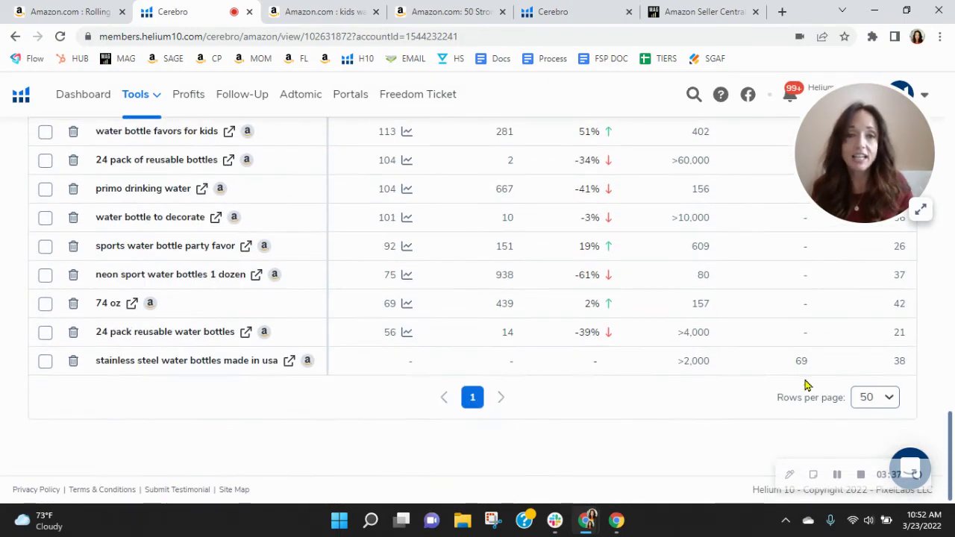
scroll(805, 385, "up", 15)
scroll(803, 384, "up", 3)
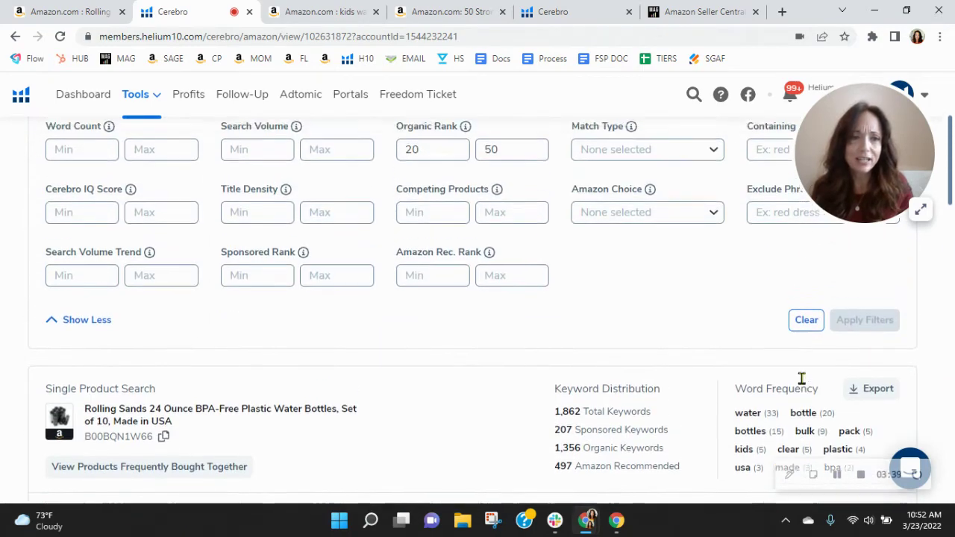
Clear the keyword filters and sort the Rolling Sands keywords by organic rank in ascending order
left_click(805, 433)
scroll(721, 402, "down", 4)
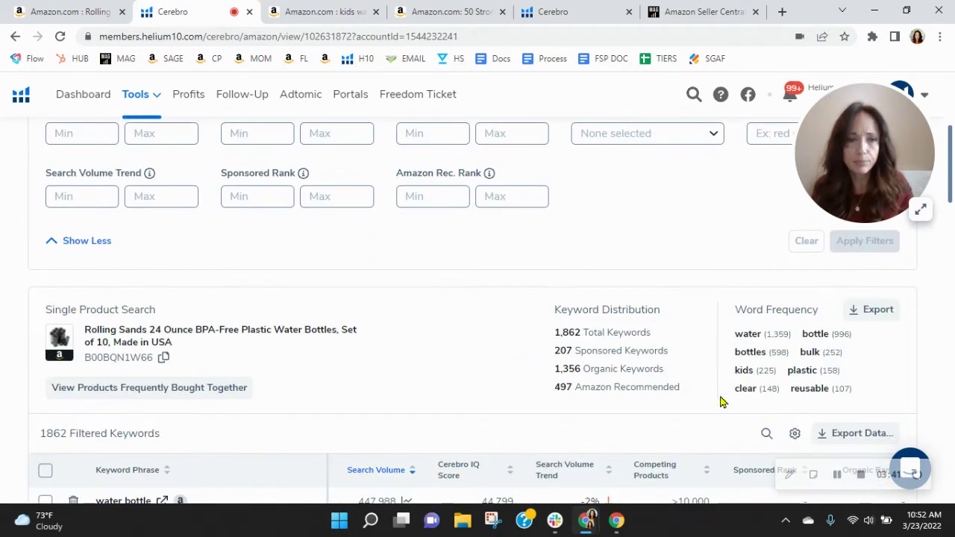
left_click(869, 403)
scroll(586, 382, "down", 3)
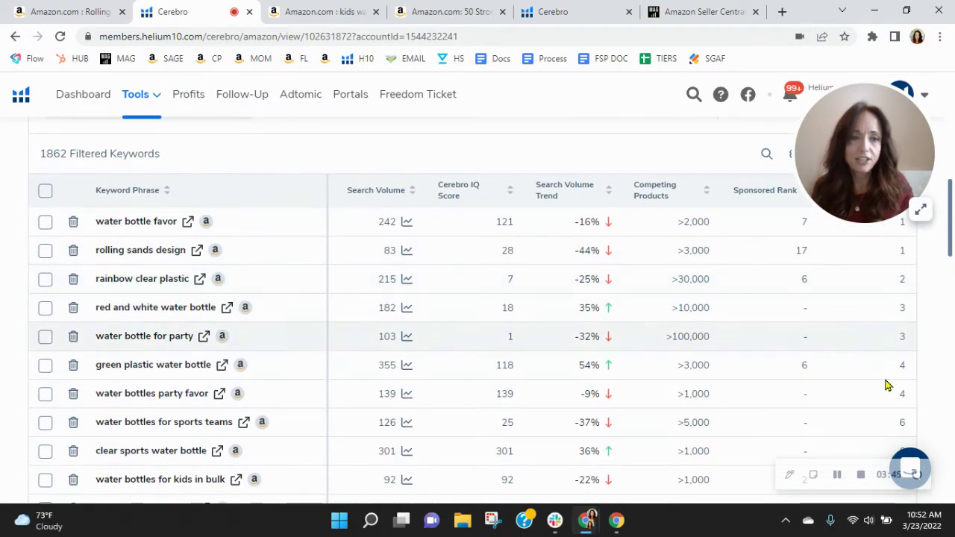
Examine the organic ranks and search volumes of the best-ranking Rolling Sands keywords
scroll(888, 388, "down", 3)
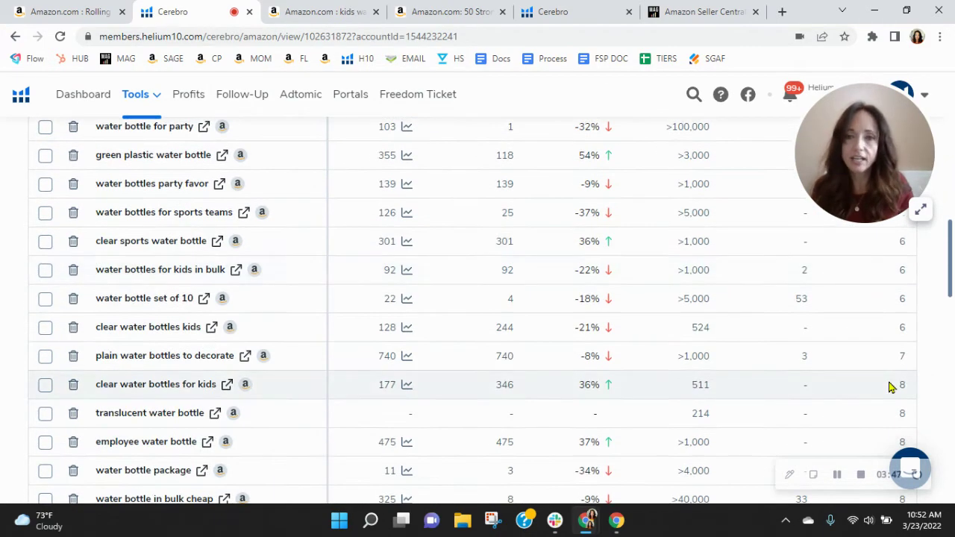
scroll(891, 386, "up", 3)
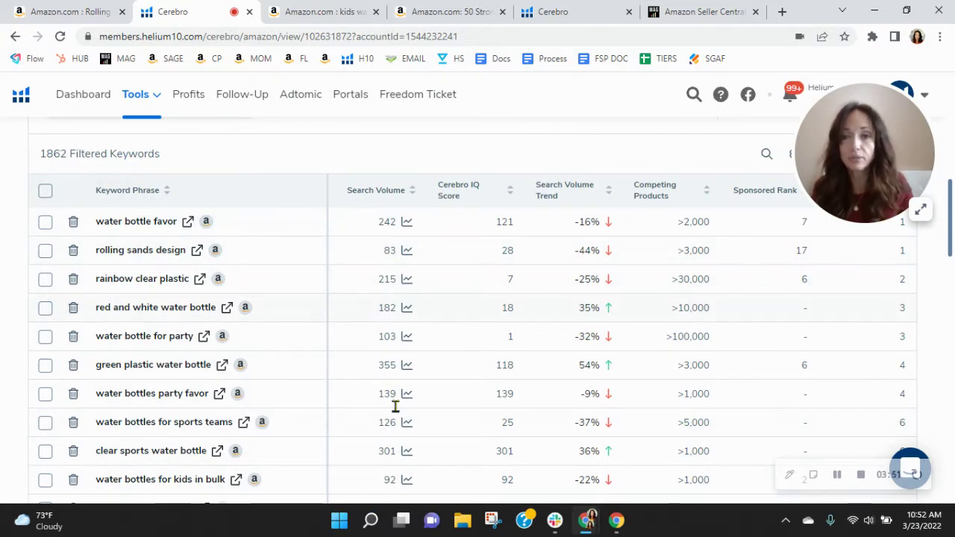
scroll(389, 332, "down", 1)
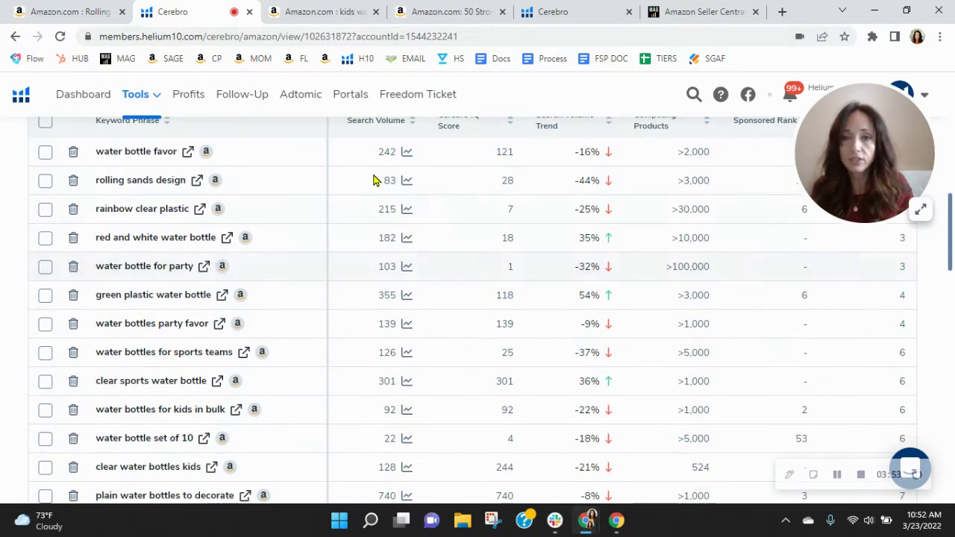
scroll(420, 337, "down", 1)
scroll(418, 338, "down", 2)
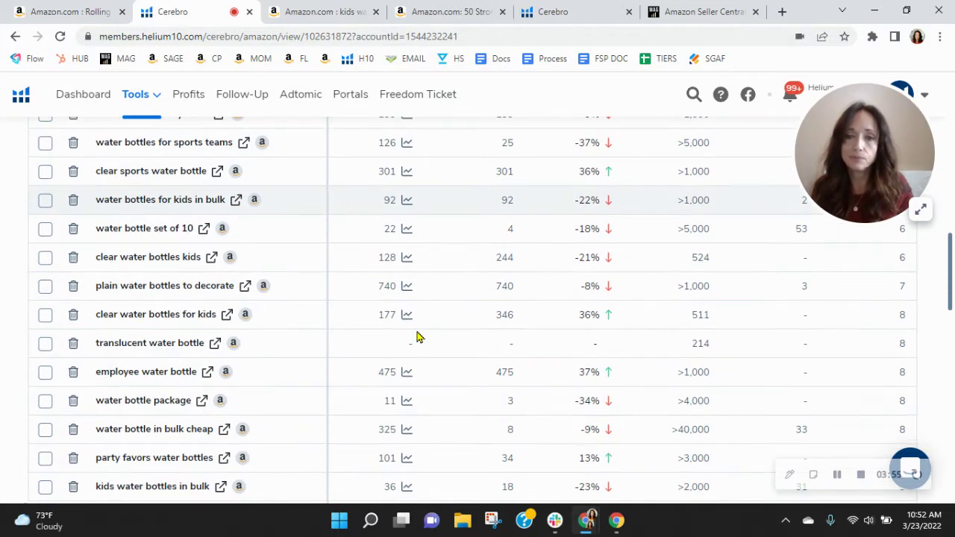
Switch to the Rolling Sands Amazon listing and review its product images one by one
left_click(86, 16)
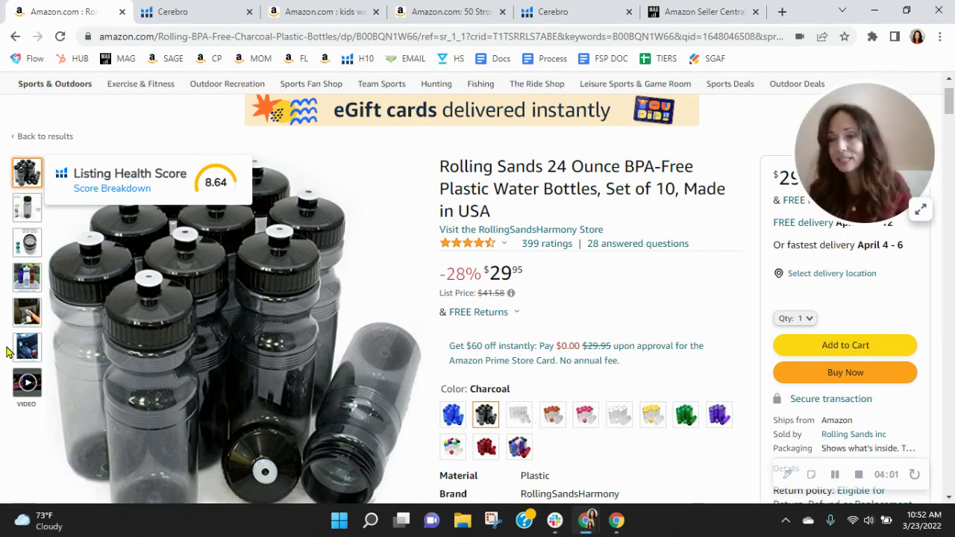
mouse_move(27, 351)
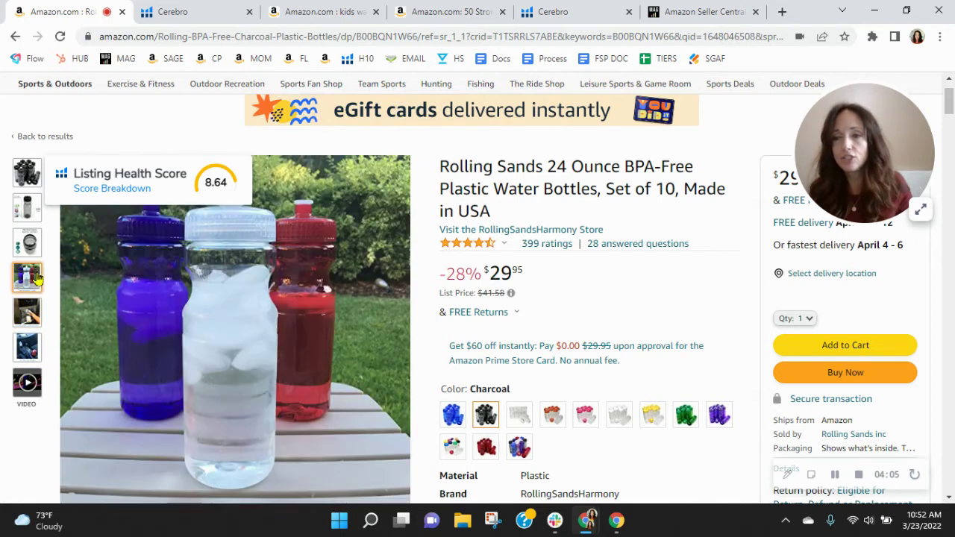
mouse_move(24, 257)
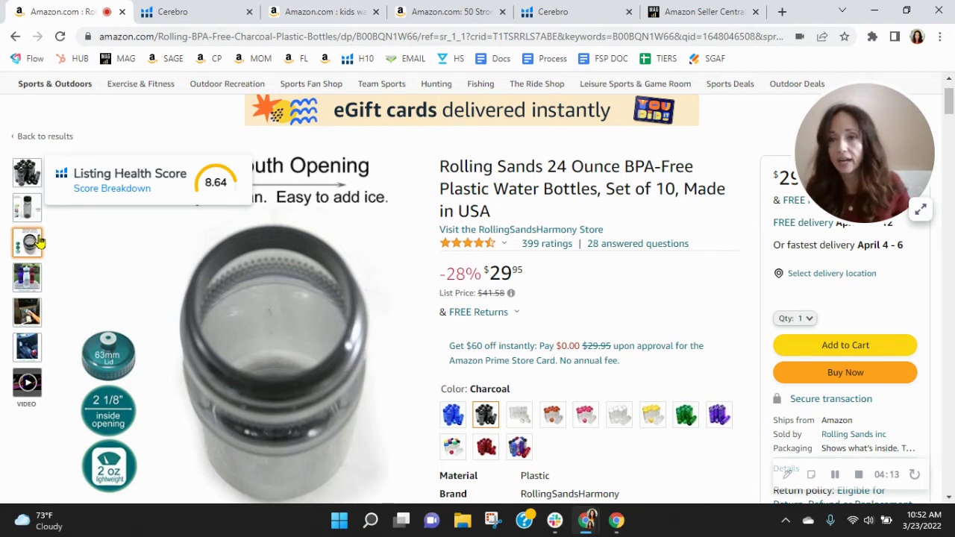
mouse_move(37, 165)
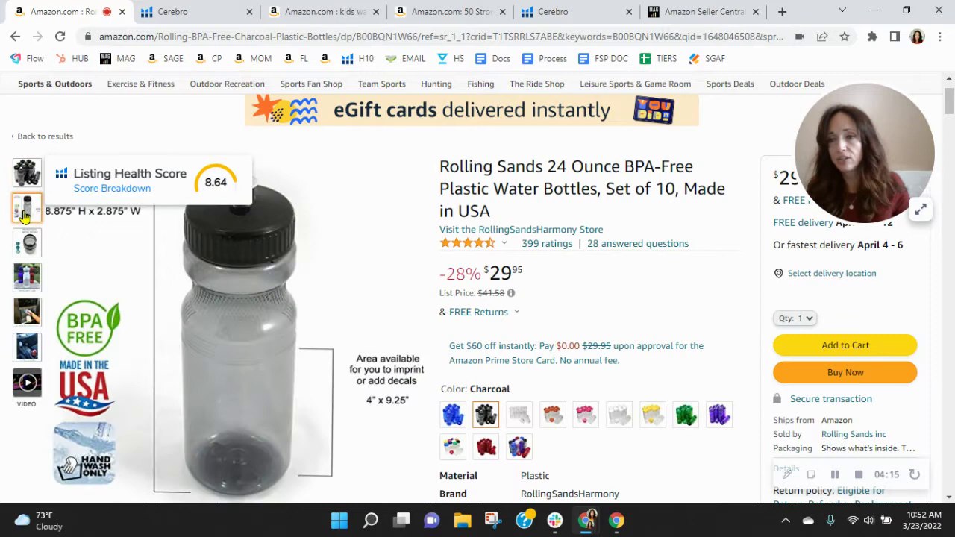
mouse_move(30, 321)
mouse_move(26, 276)
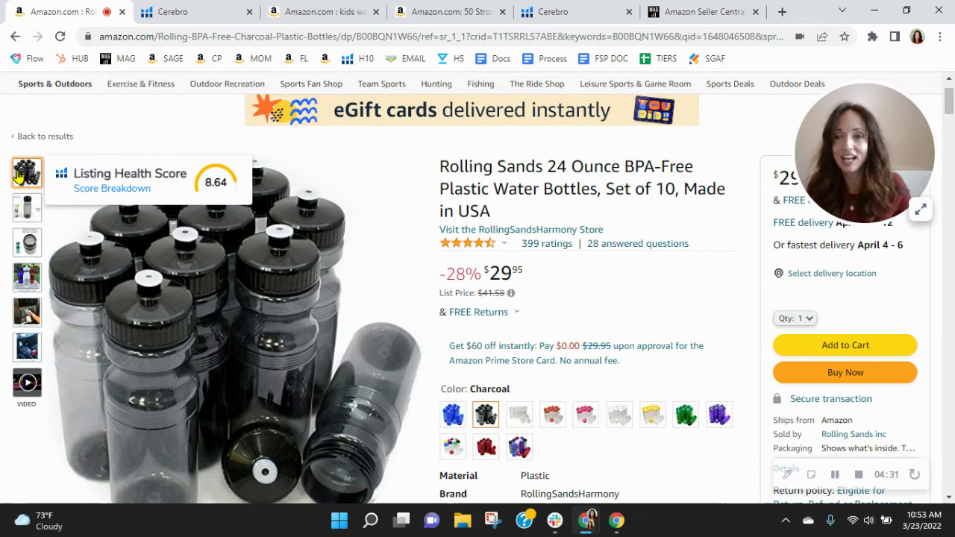
Open the Listing Health Score breakdown and check the Listing Text criteria for title, bullets and description
left_click(123, 187)
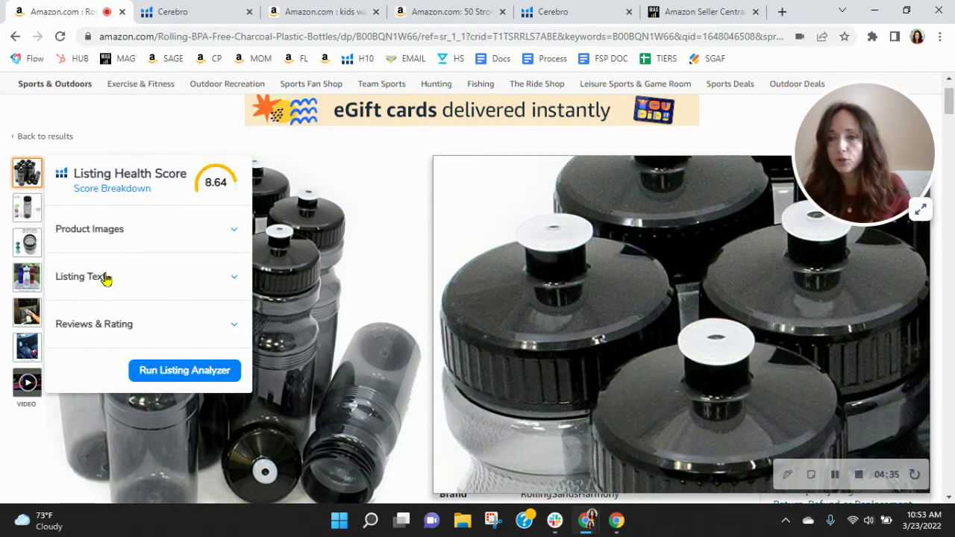
left_click(107, 276)
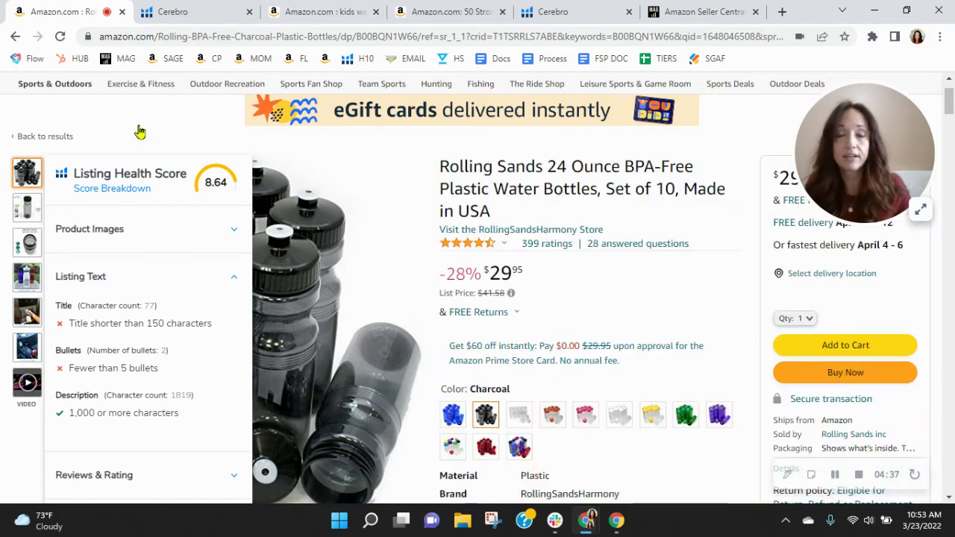
left_click(534, 110)
left_click(15, 35)
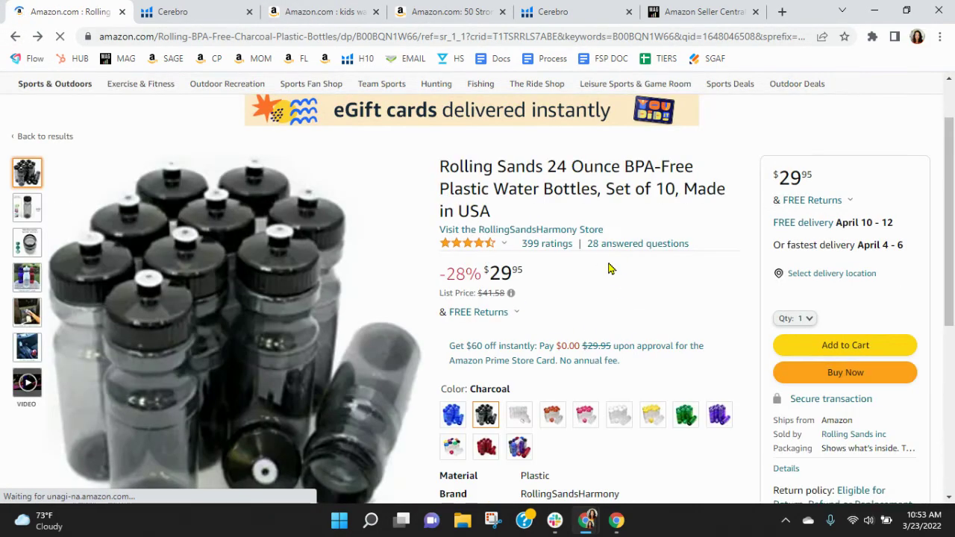
Highlight the bullet points under About this item on the Rolling Sands listing and compare them with the title area
scroll(606, 264, "down", 4)
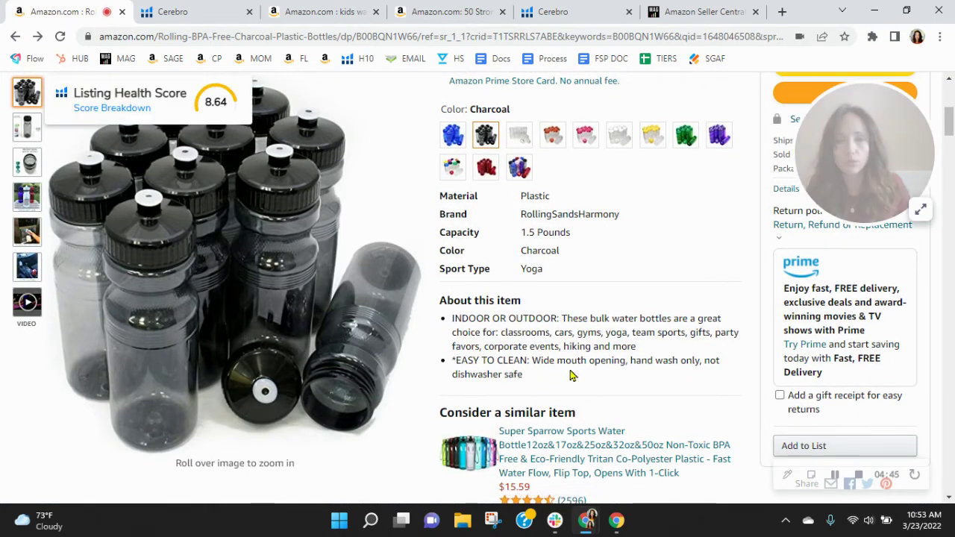
left_click_drag(562, 381, 453, 319)
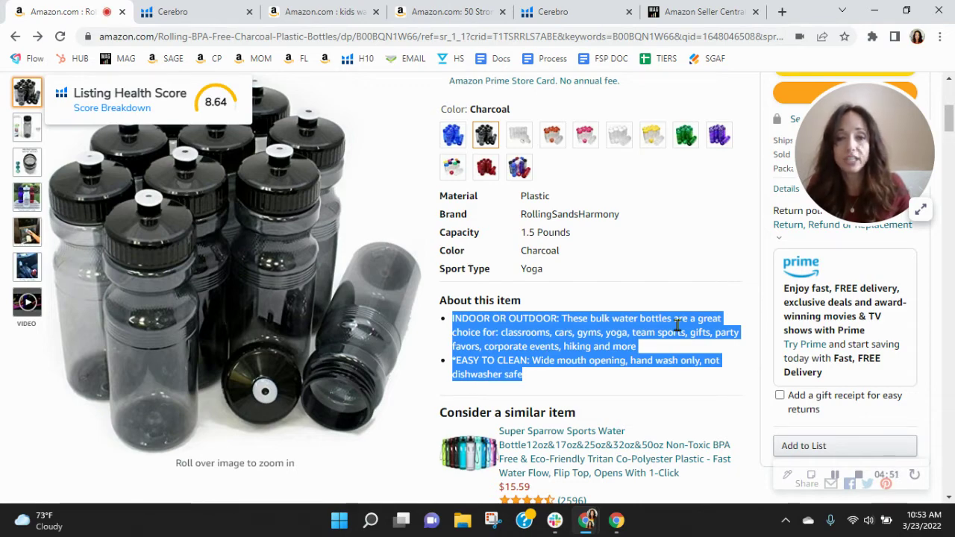
scroll(679, 332, "up", 3)
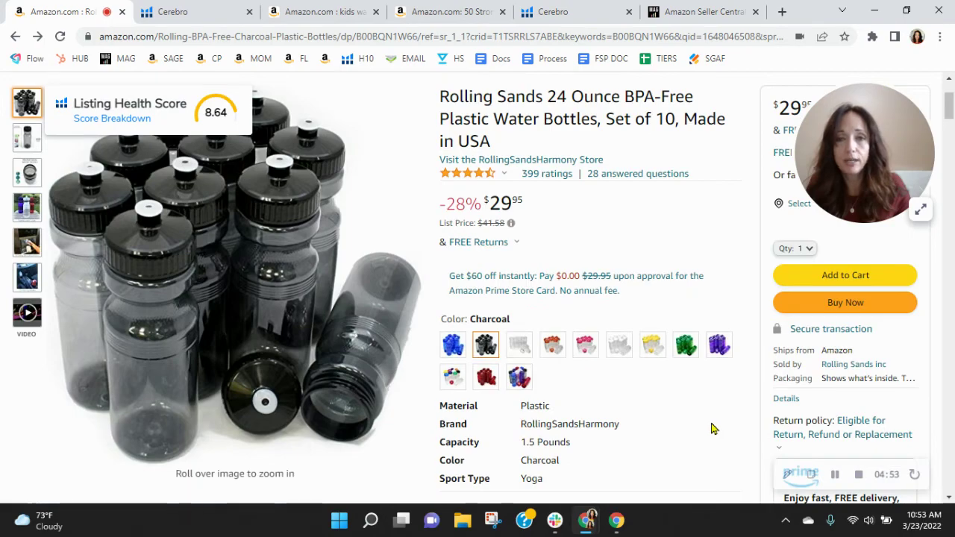
Examine the lower part of the Rolling Sands listing, including its product description and product information
scroll(711, 421, "down", 13)
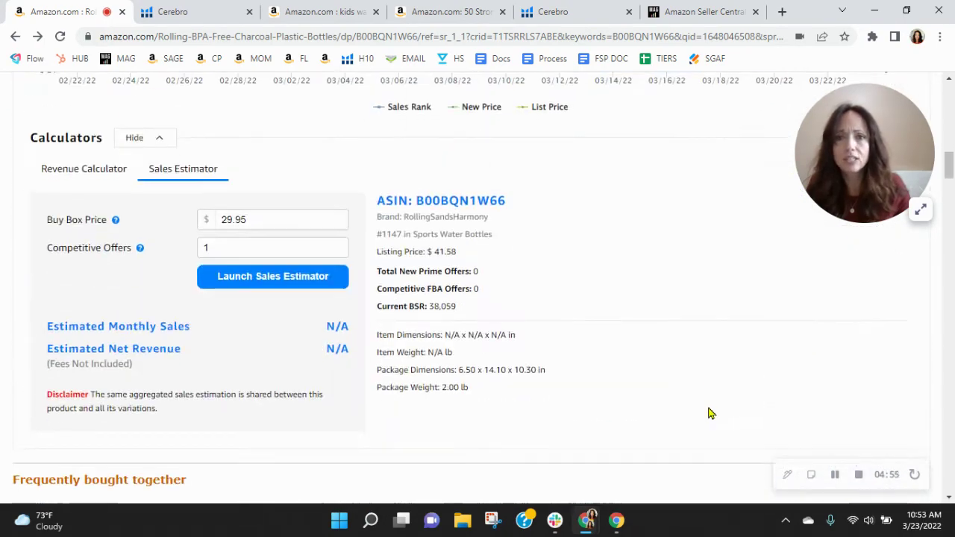
scroll(710, 414, "down", 11)
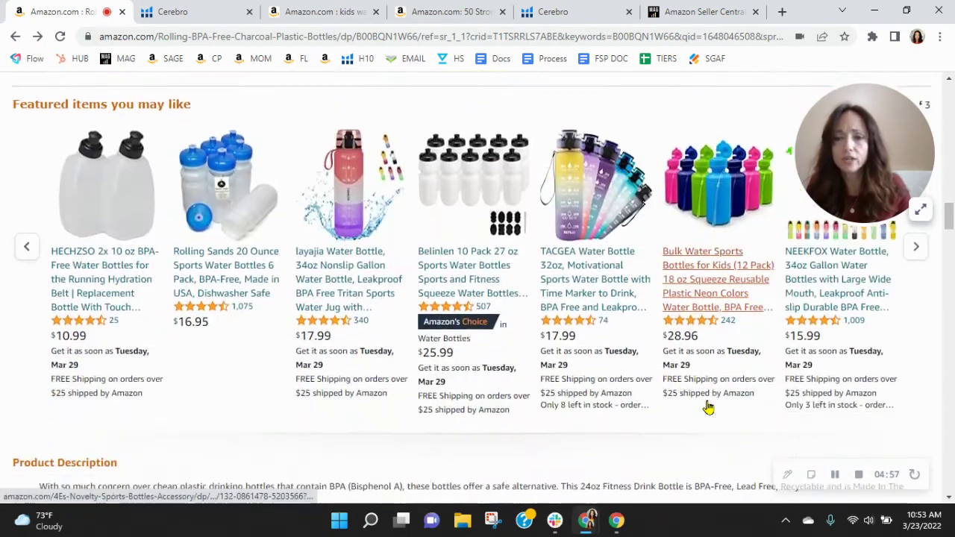
scroll(708, 407, "down", 8)
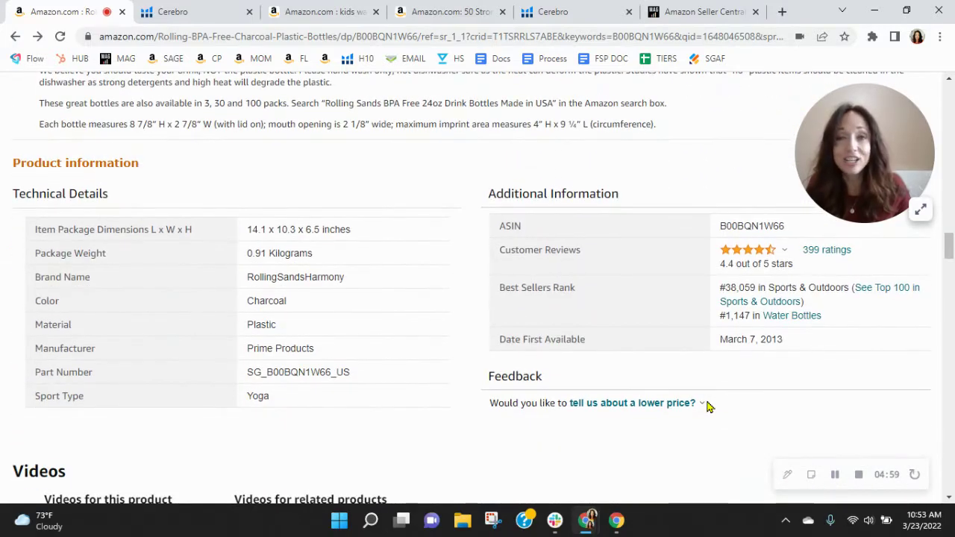
scroll(709, 406, "up", 6)
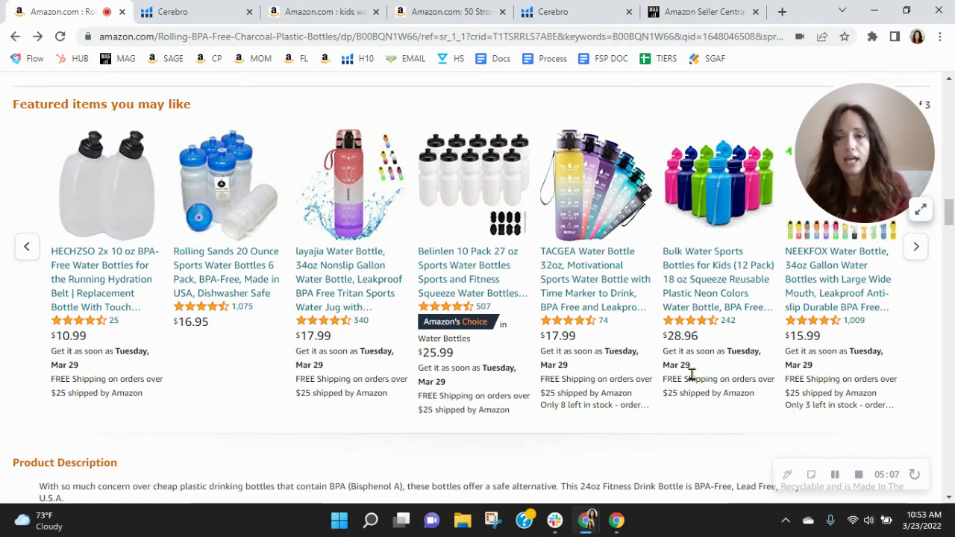
scroll(691, 375, "down", 2)
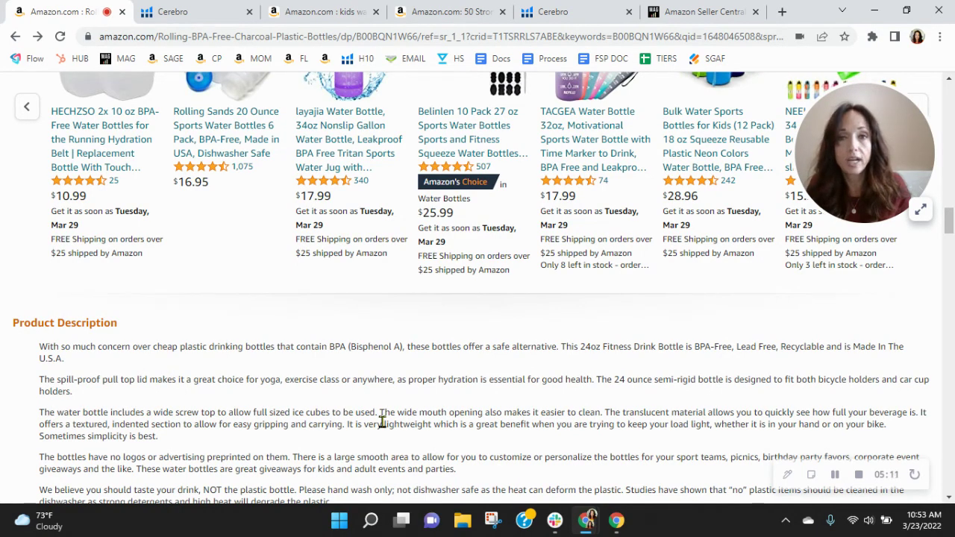
scroll(462, 422, "up", 20)
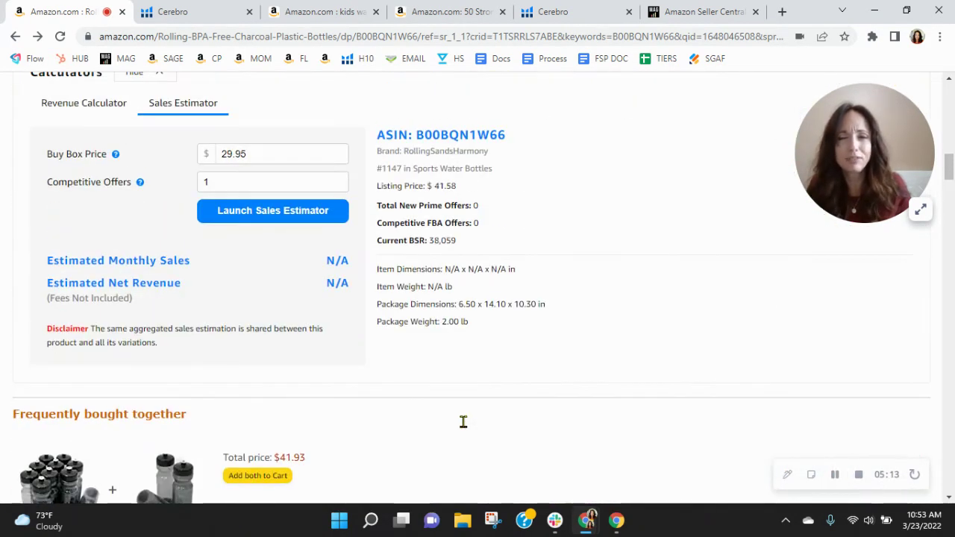
scroll(464, 427, "up", 1)
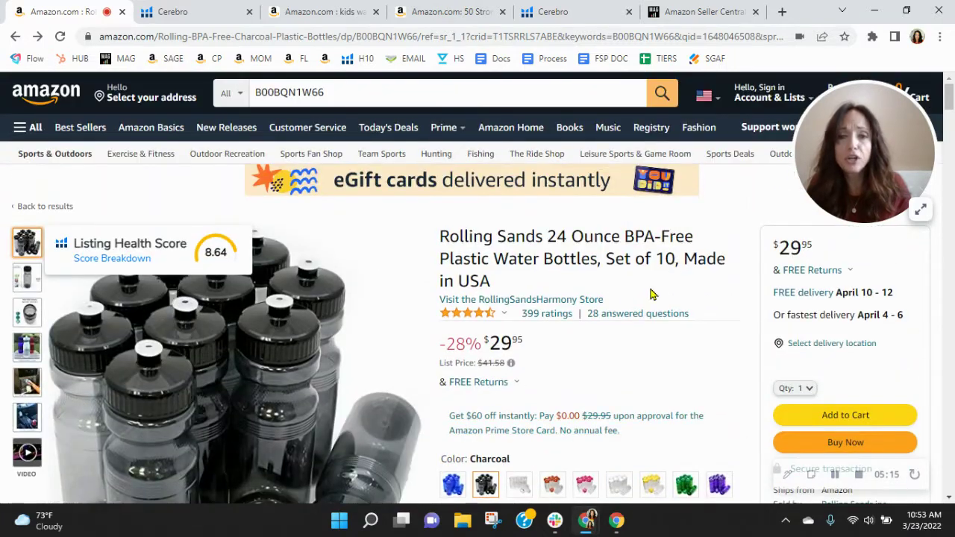
View the RolingSandsHarmony brand store, return to the listing and review its product description
left_click(571, 302)
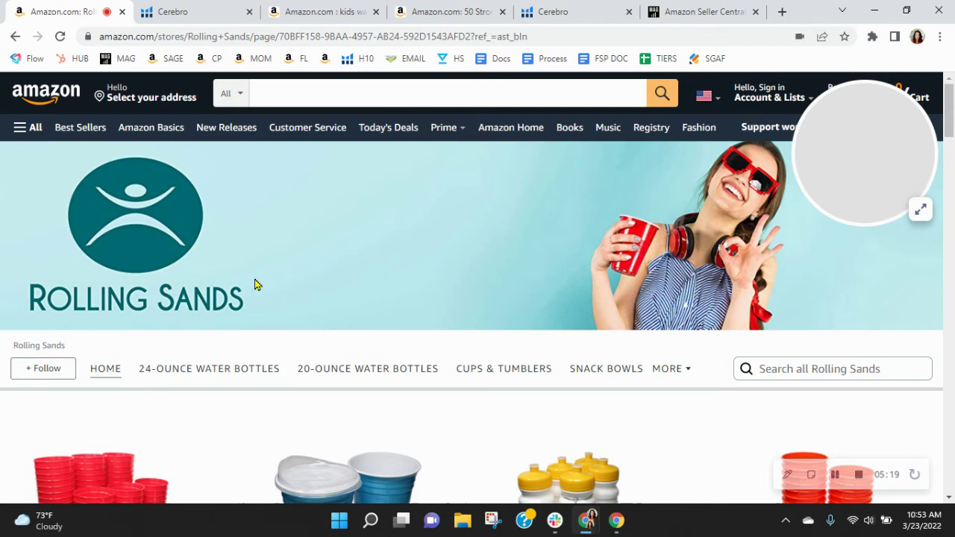
left_click(15, 37)
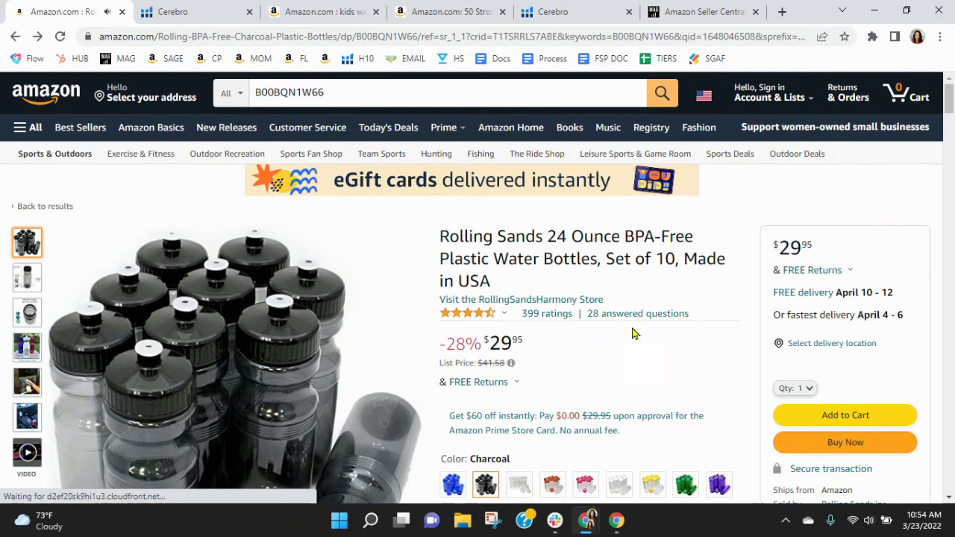
scroll(571, 259, "down", 15)
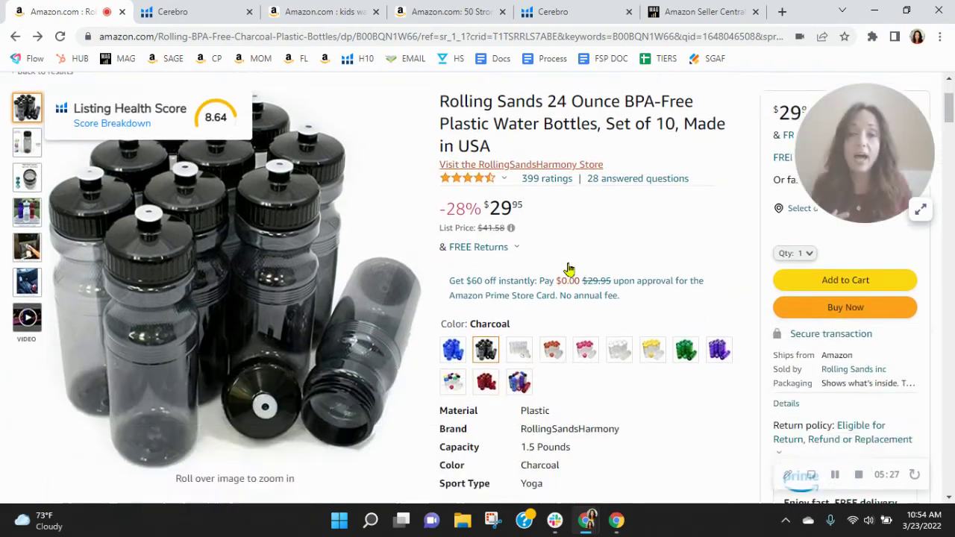
scroll(567, 274, "down", 9)
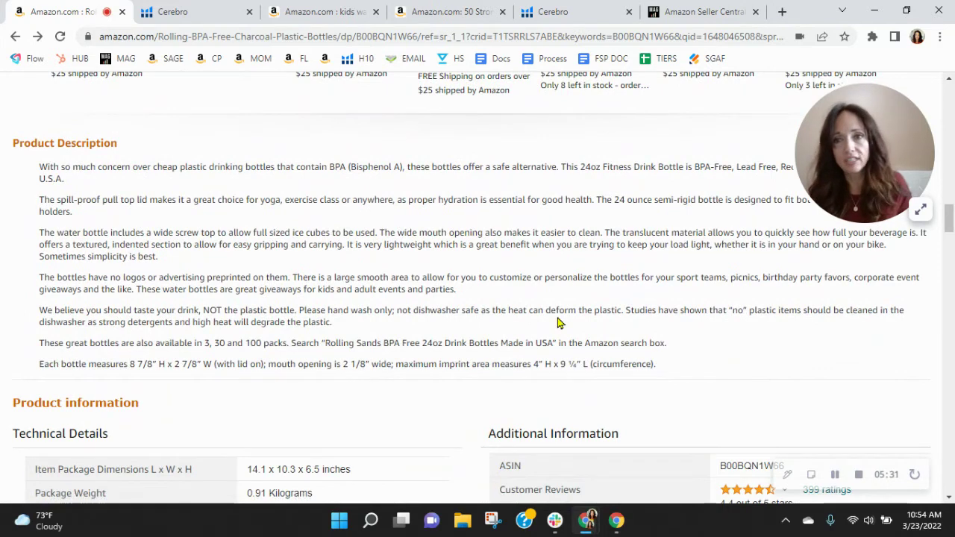
scroll(557, 315, "up", 2)
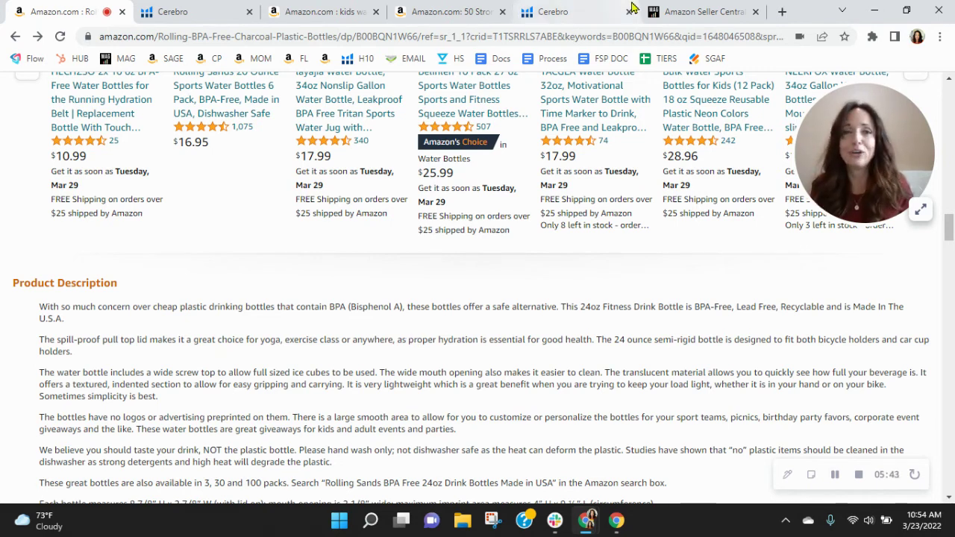
Switch to the My Amazon Guy full-service management page showing the PPC, SEO, Design and Catalog services
left_click(705, 14)
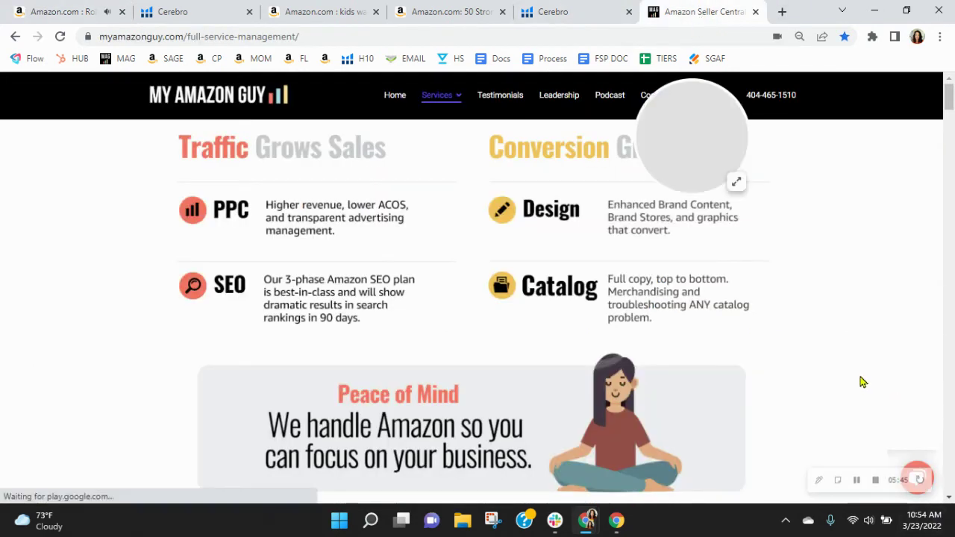
left_click_drag(693, 145, 816, 138)
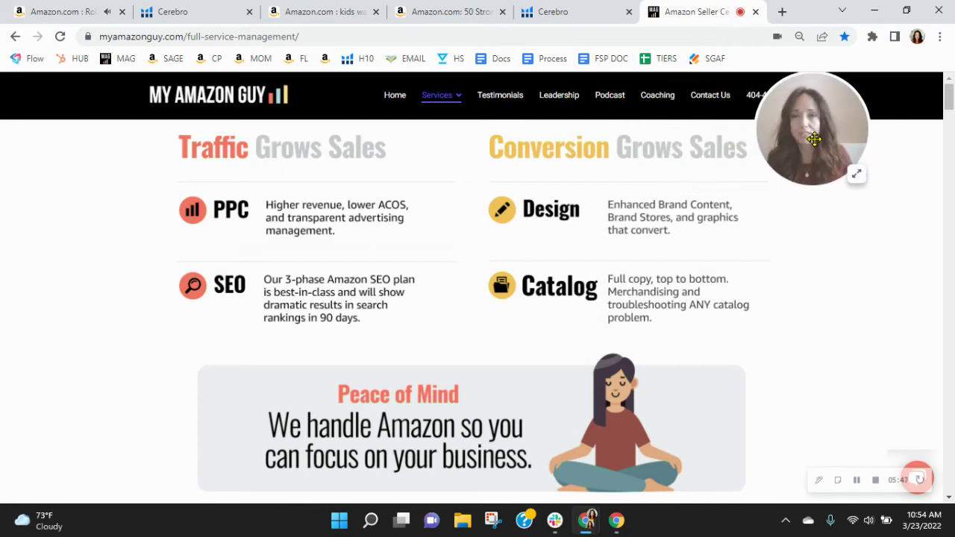